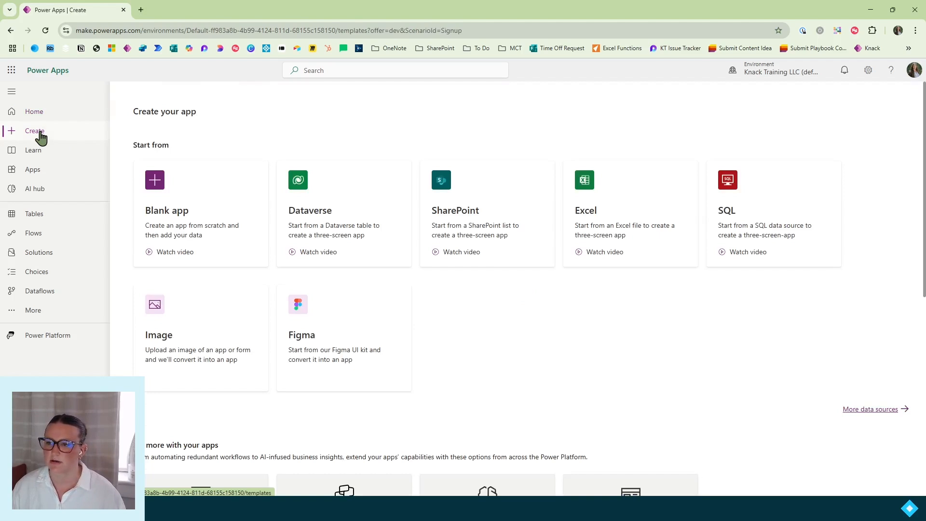
# Step: Create a blank canvas app named IT Ticket Popup in the Phone format
pyautogui.click(187, 209)
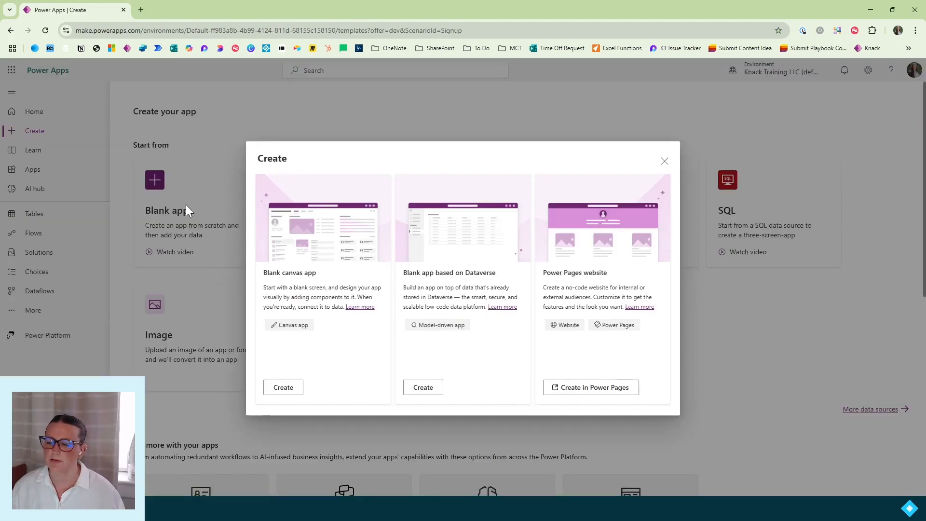
pyautogui.click(281, 389)
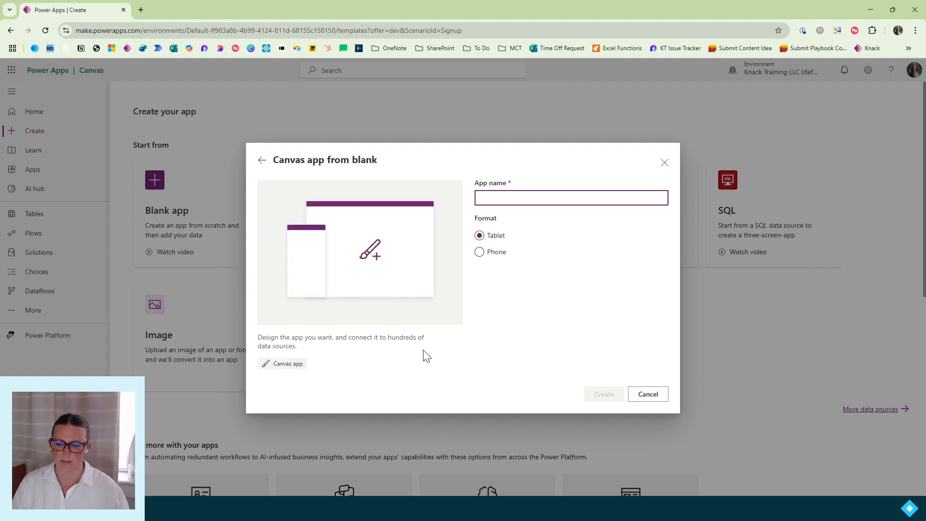
pyautogui.write('IT')
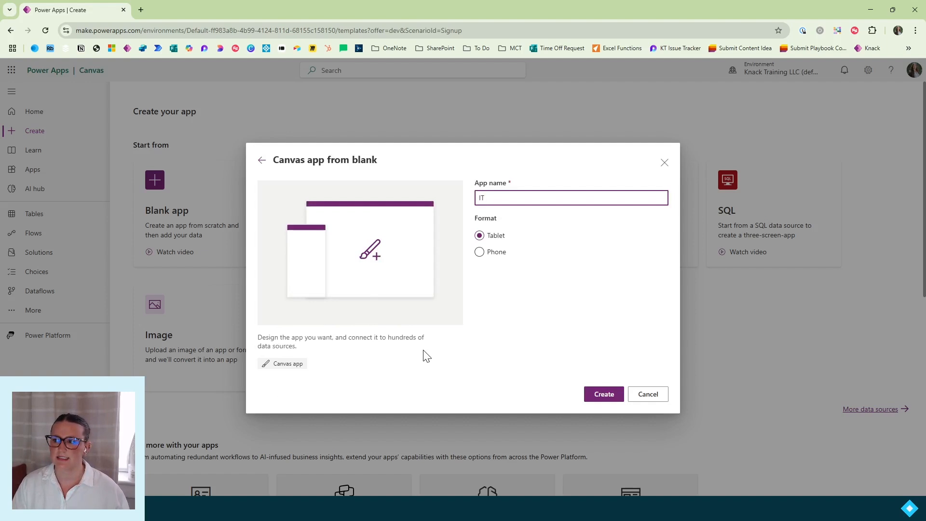
pyautogui.write(' Ticket Popu')
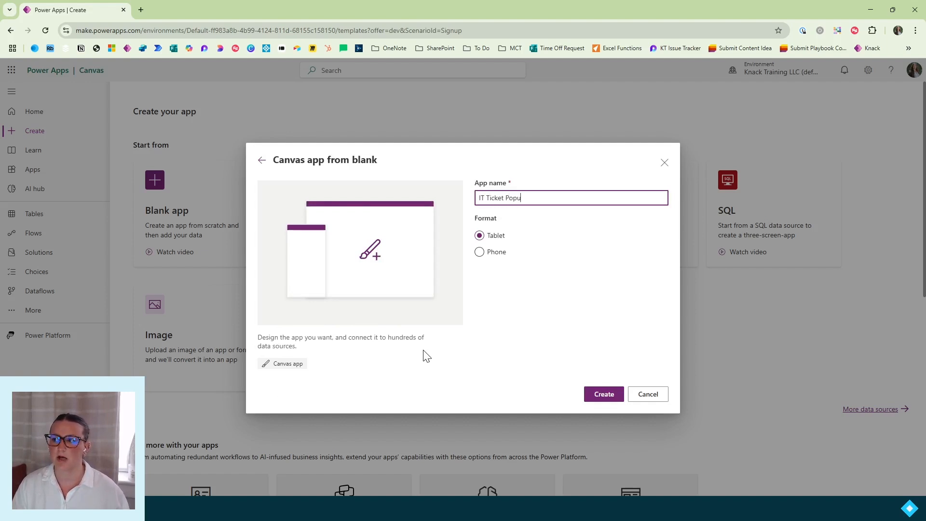
pyautogui.write('p')
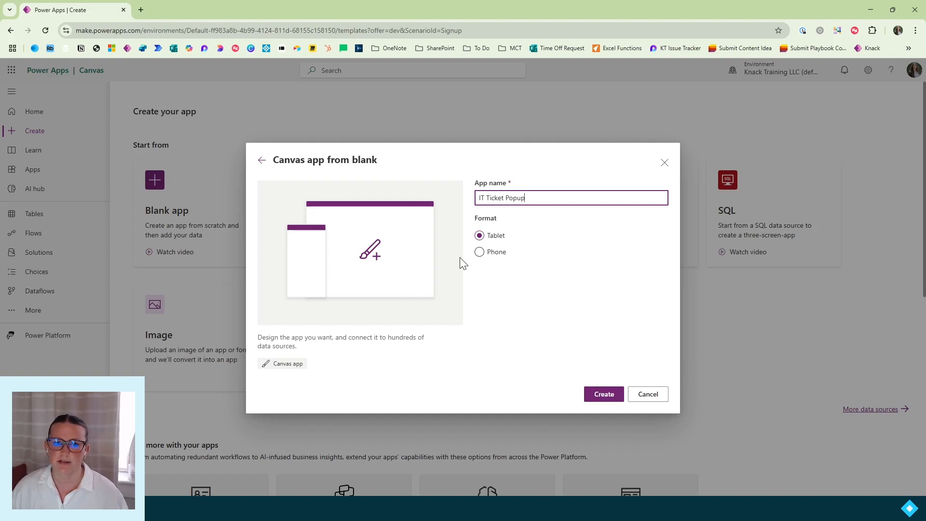
pyautogui.click(488, 258)
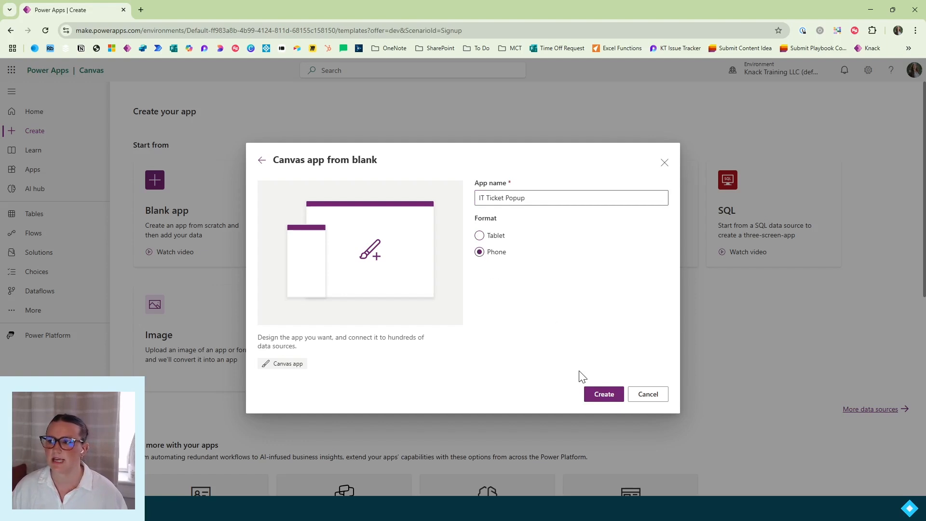
pyautogui.click(596, 400)
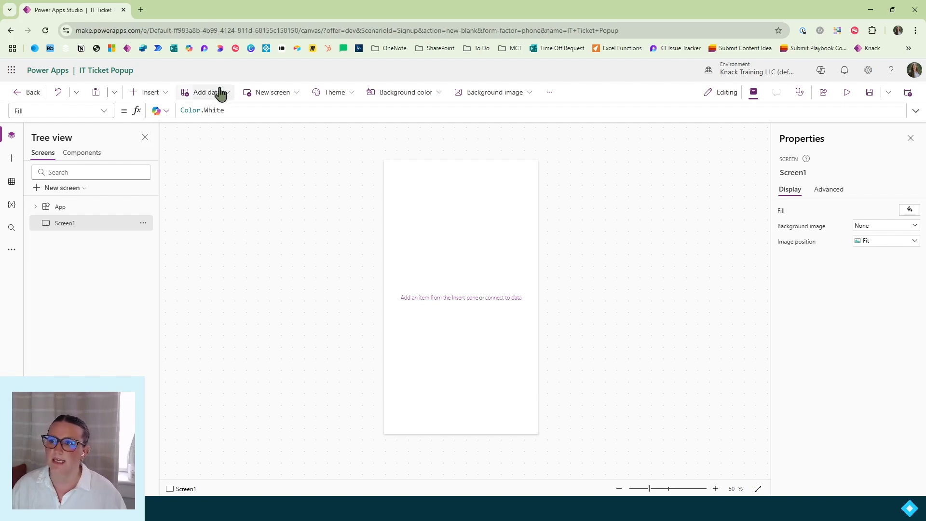
# Step: Insert an edit form on Screen1
pyautogui.click(162, 100)
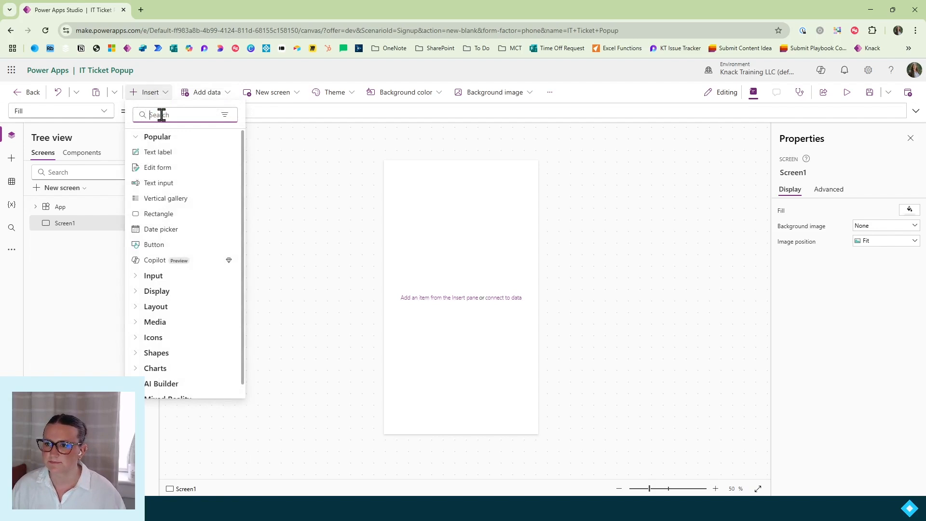
pyautogui.write('form')
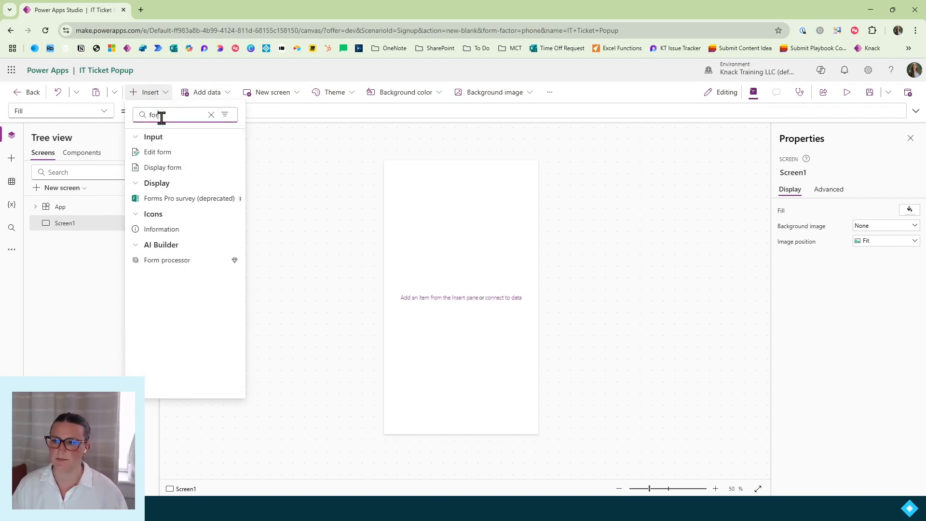
pyautogui.click(152, 153)
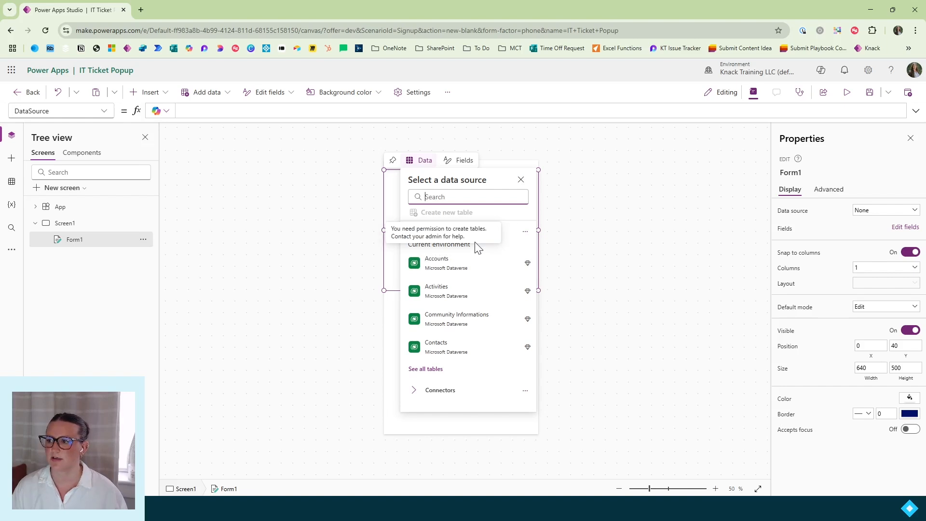
# Step: Connect the form to the IT Ticketing list on the Consulting Catalog SharePoint site, using the existing SharePoint connection
pyautogui.write('sharepoint')
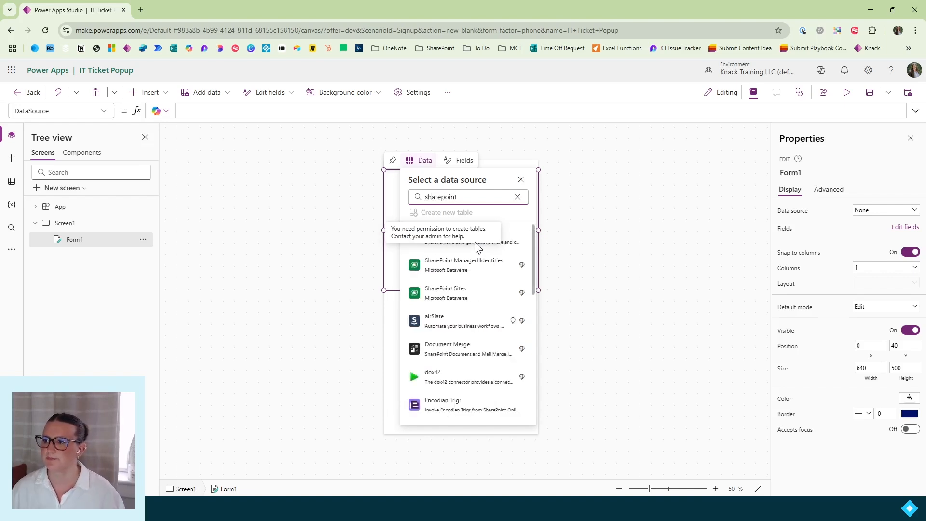
pyautogui.click(444, 237)
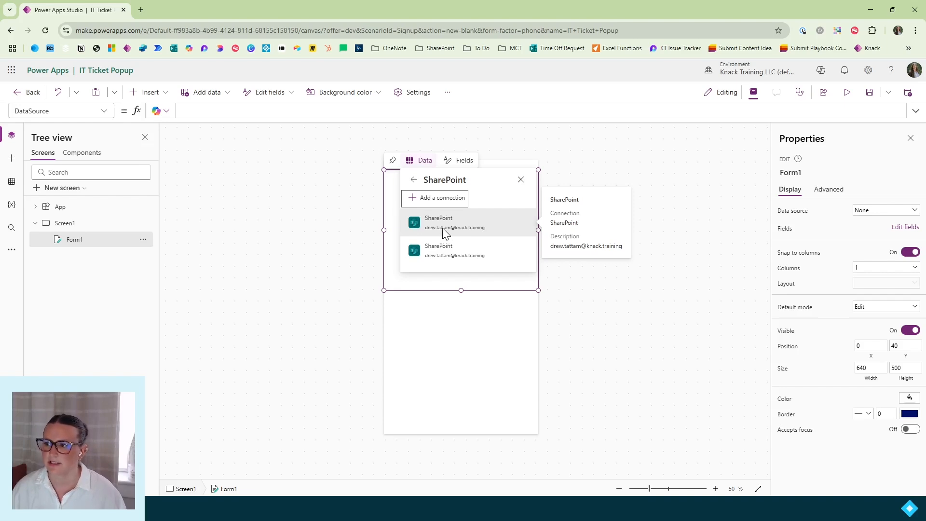
pyautogui.click(444, 227)
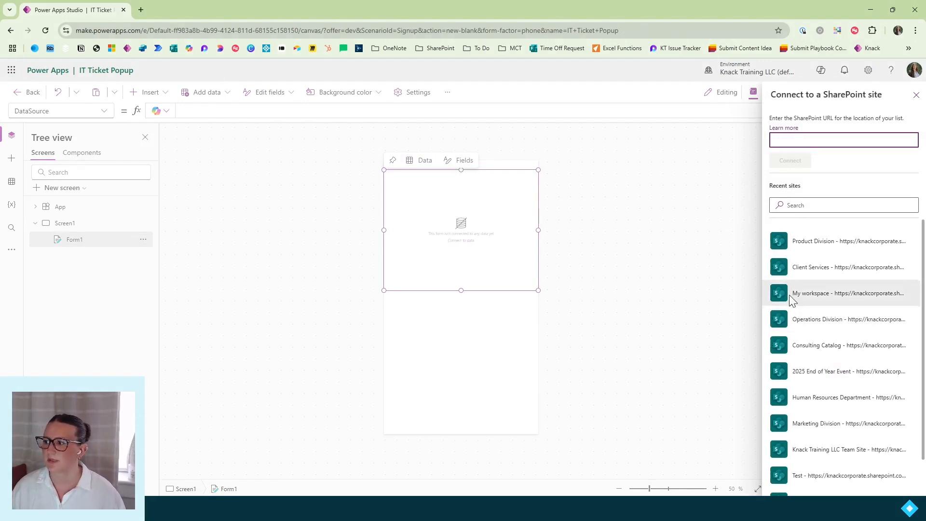
pyautogui.click(817, 346)
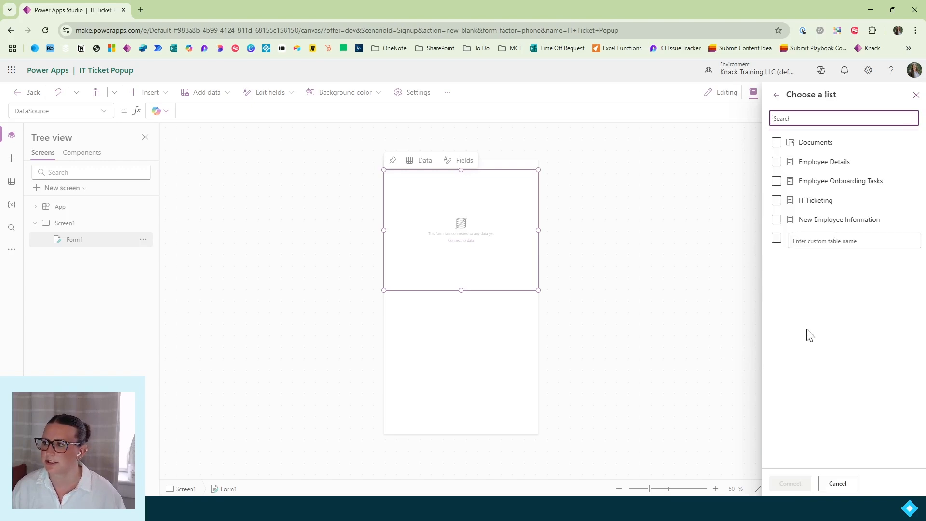
pyautogui.click(778, 201)
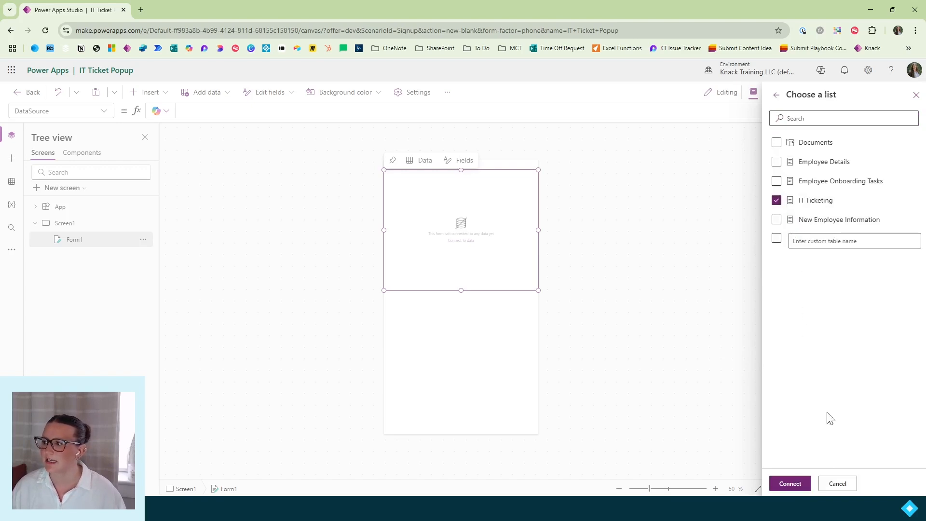
pyautogui.click(793, 485)
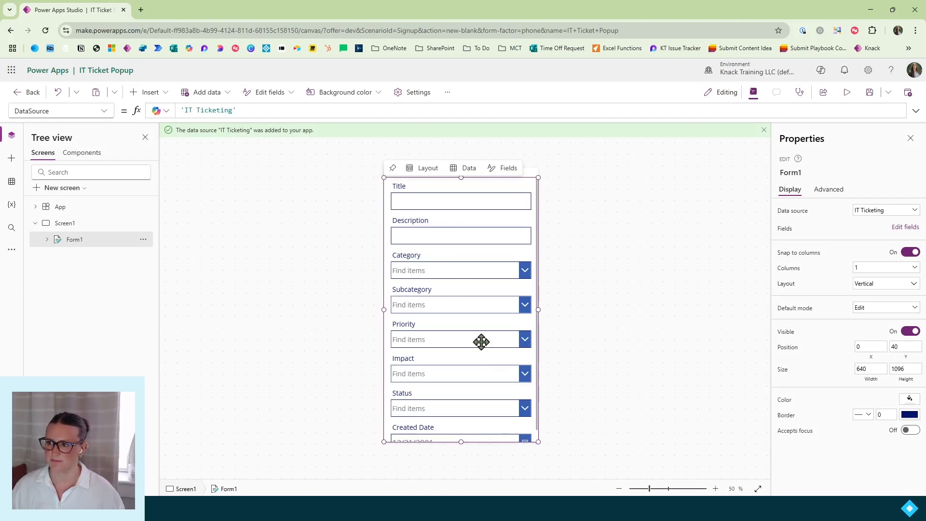
# Step: Remove the Created Date and Status fields from the form
pyautogui.scroll(-1, 468, 280)
pyautogui.scroll(1, 468, 281)
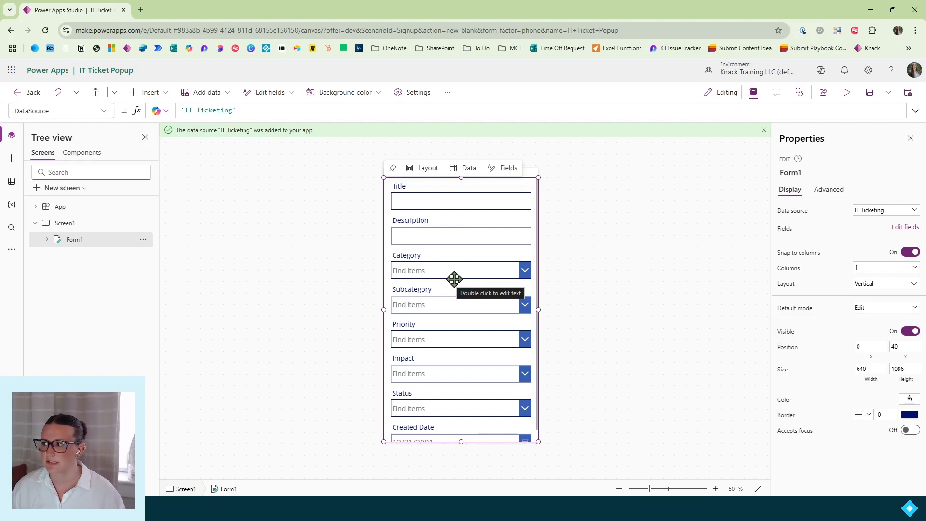
pyautogui.click(913, 233)
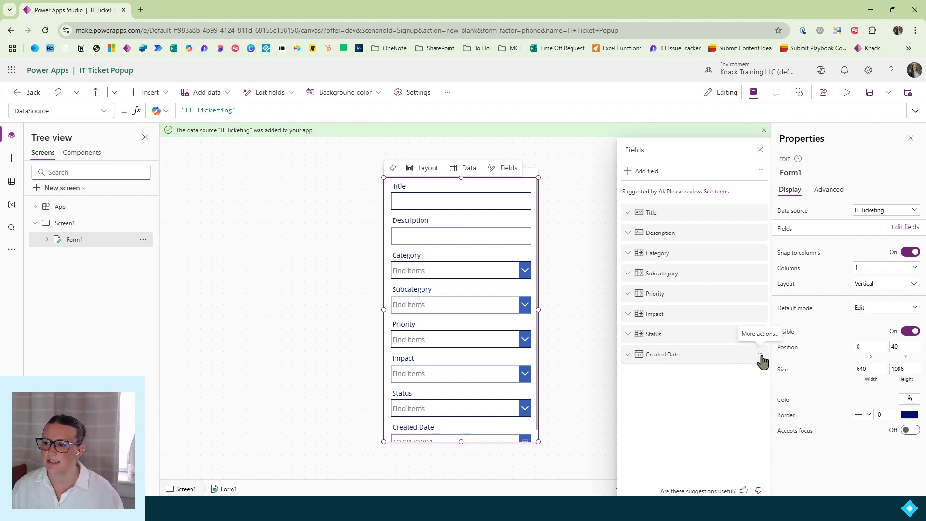
pyautogui.click(761, 354)
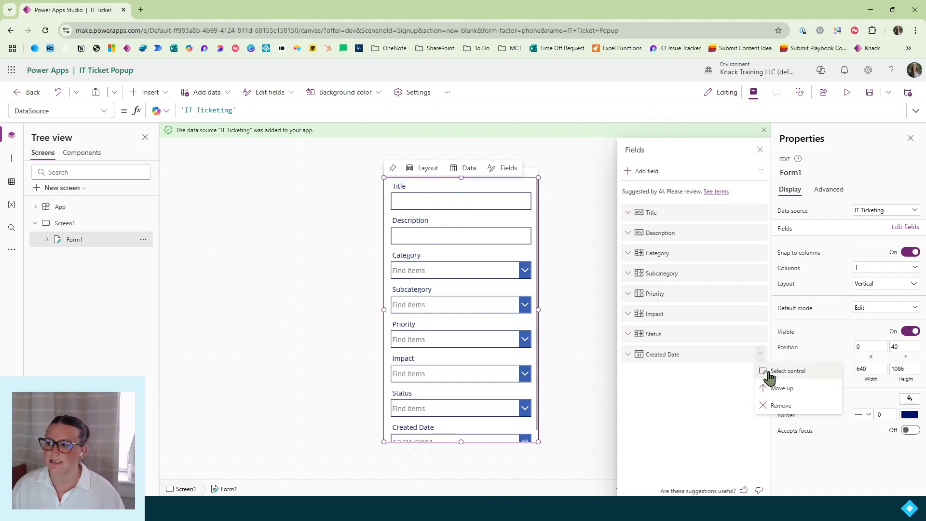
pyautogui.click(772, 407)
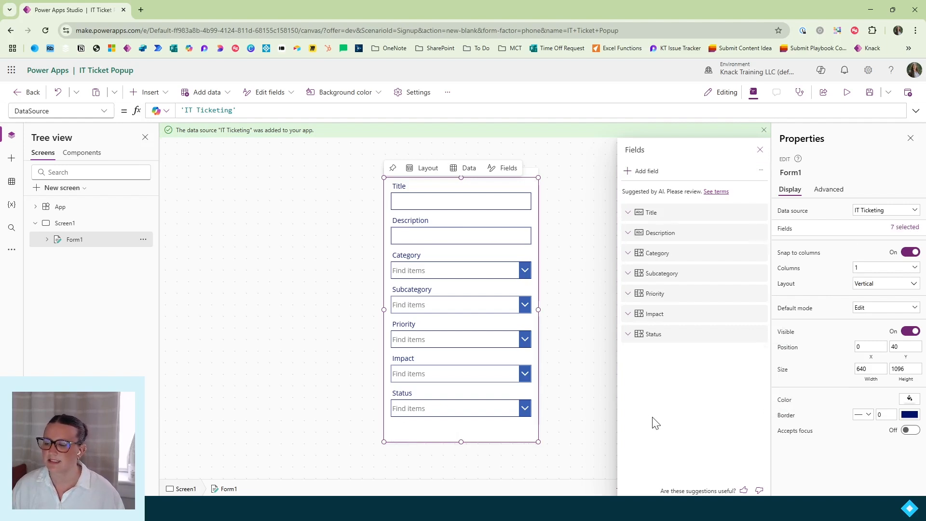
pyautogui.click(760, 333)
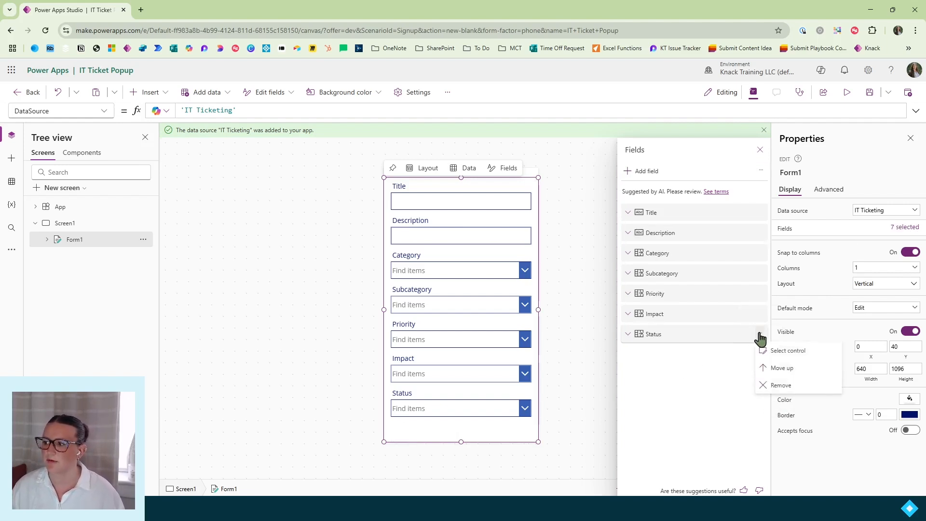
pyautogui.click(794, 386)
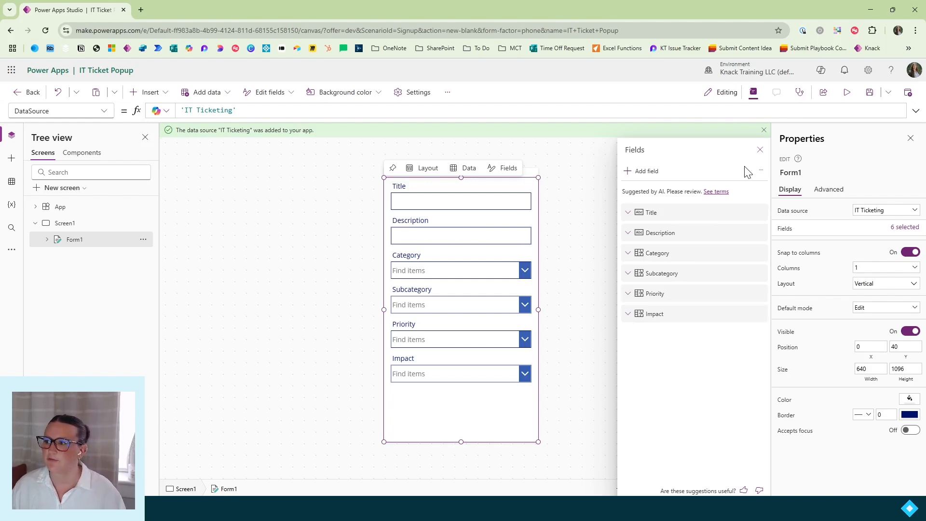
pyautogui.click(761, 150)
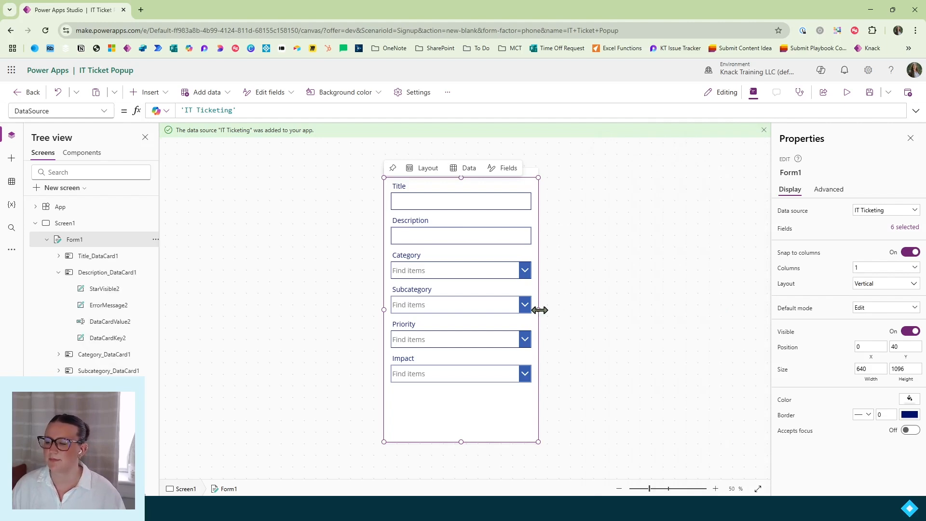
# Step: Shrink the form to about 454 wide by 880 high and place it at about X 78, Y 142
pyautogui.moveTo(540, 309); pyautogui.dragTo(495, 310)
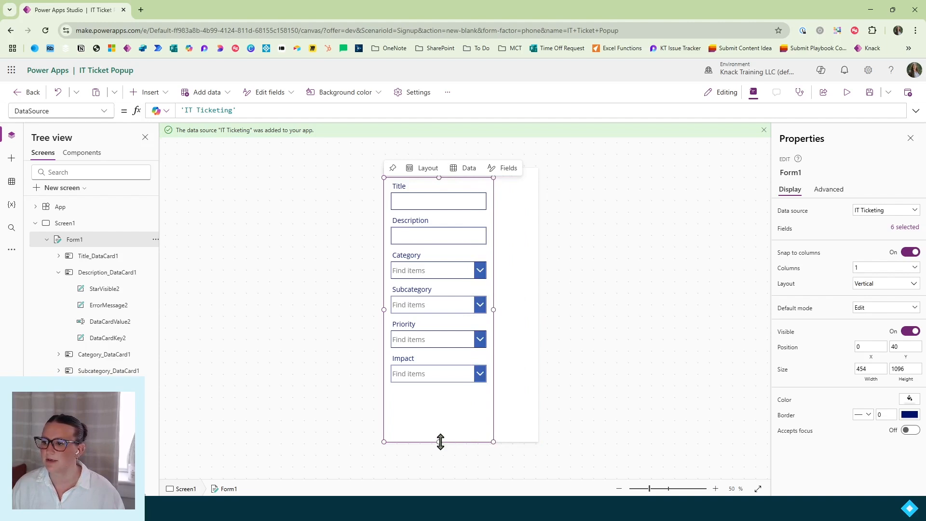
pyautogui.moveTo(440, 441); pyautogui.dragTo(486, 414)
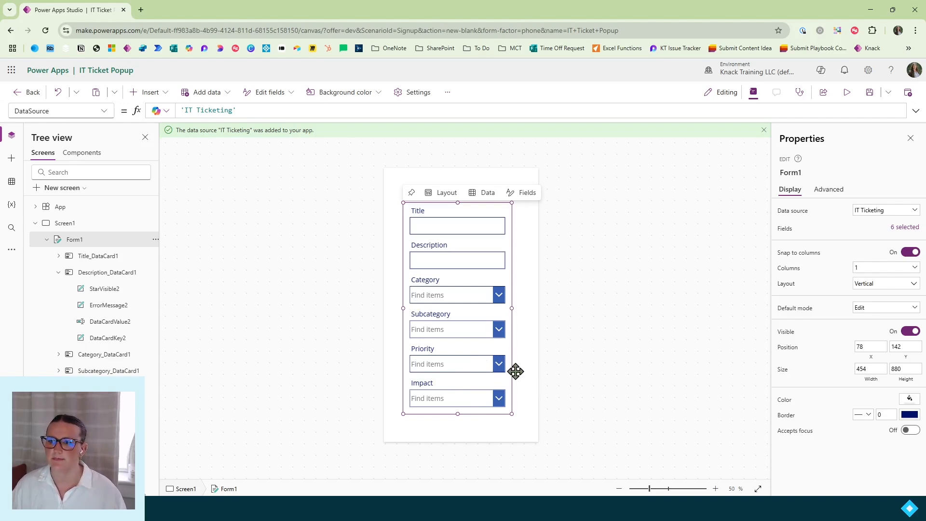
# Step: Insert a rectangle above the form as a header bar about 637 wide by 100 high, spanning the app screen
pyautogui.click(150, 93)
pyautogui.write('rectang')
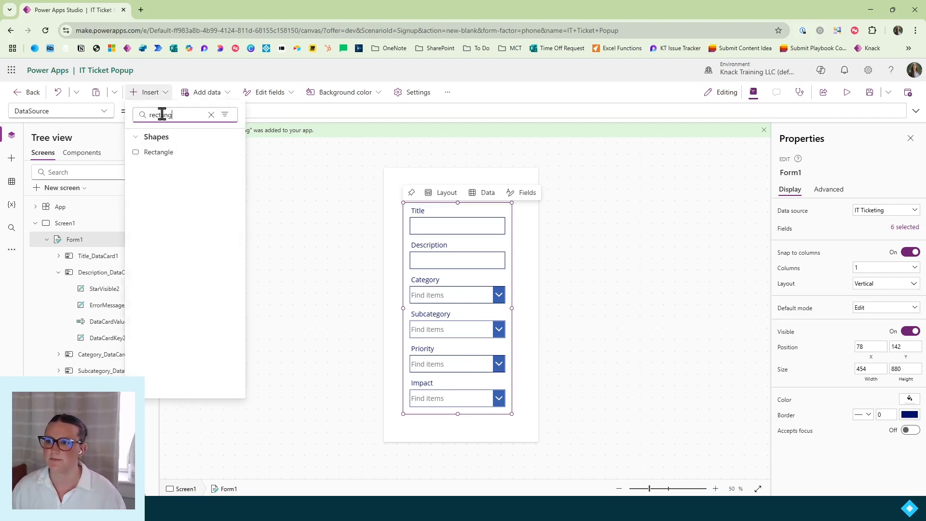
pyautogui.click(169, 153)
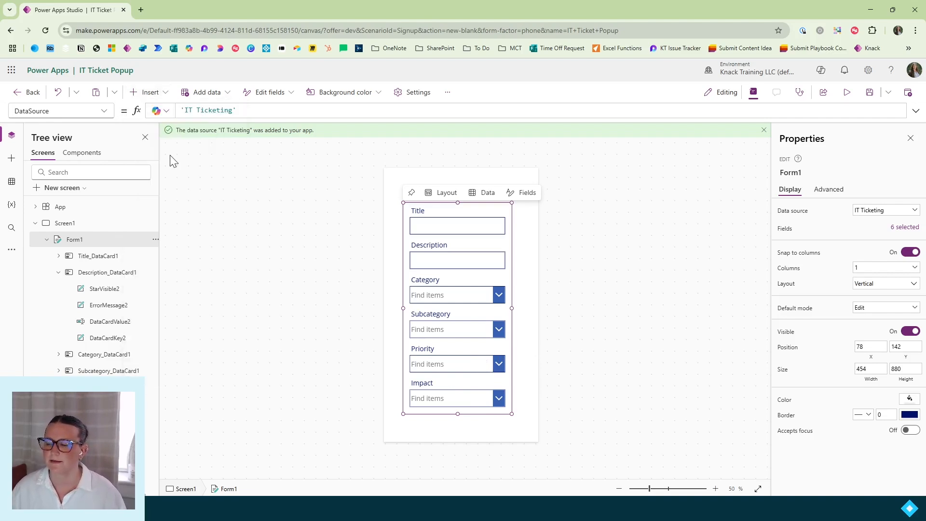
pyautogui.moveTo(414, 190); pyautogui.dragTo(540, 180)
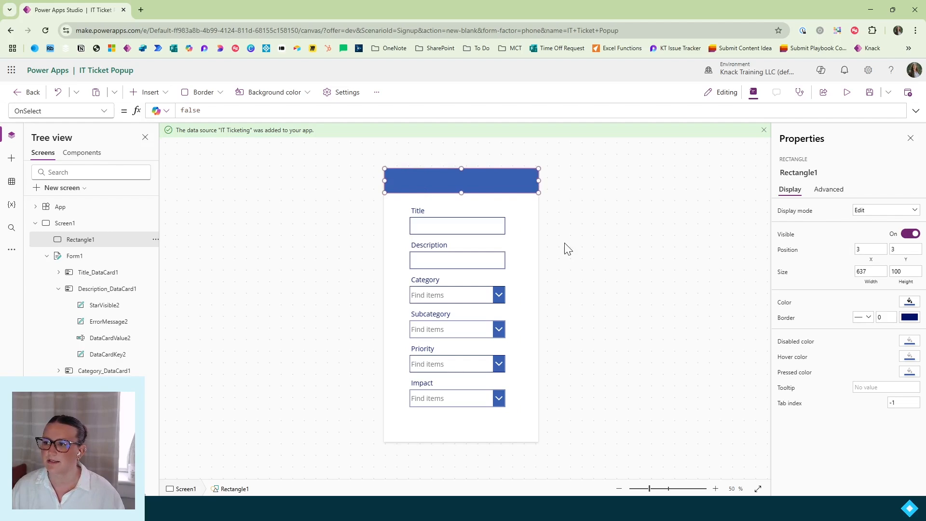
# Step: Insert an Add icon on Screen1
pyautogui.click(146, 92)
pyautogui.scroll(-1, 189, 330)
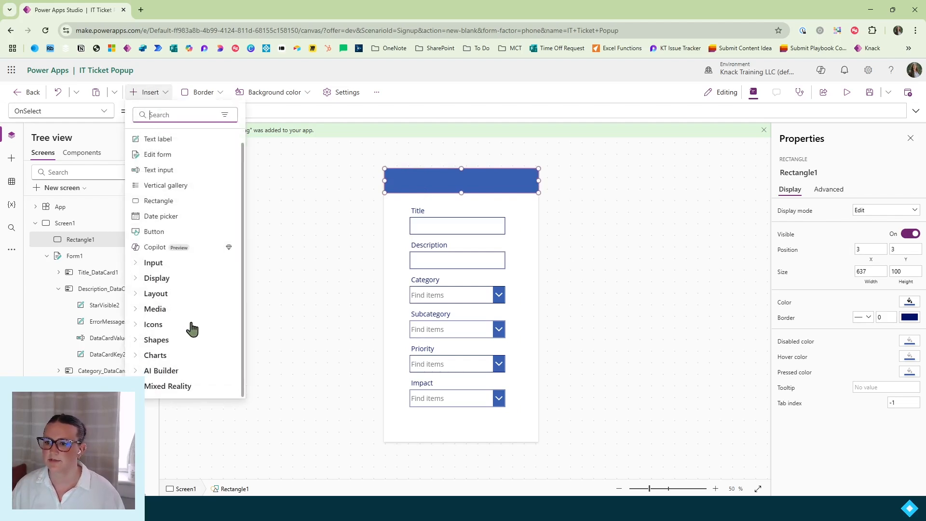
pyautogui.click(136, 326)
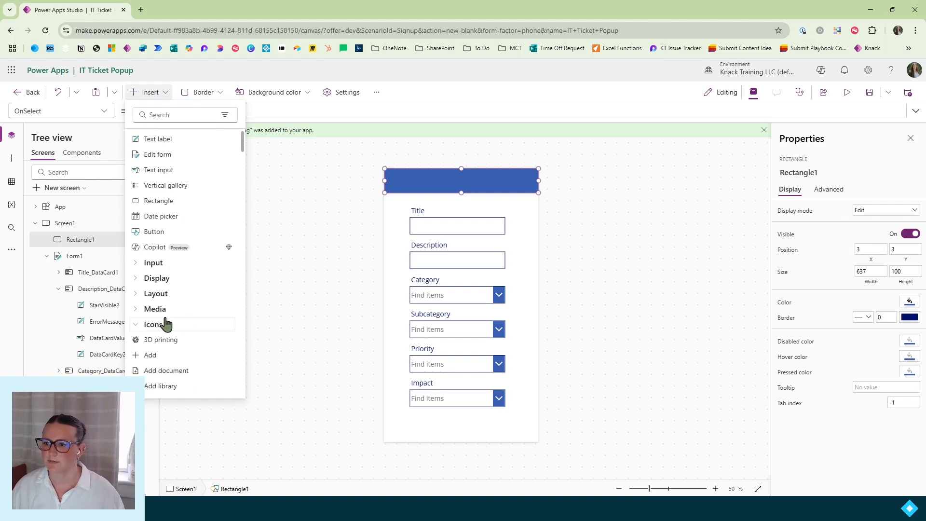
pyautogui.scroll(-3, 207, 323)
pyautogui.scroll(-1, 207, 323)
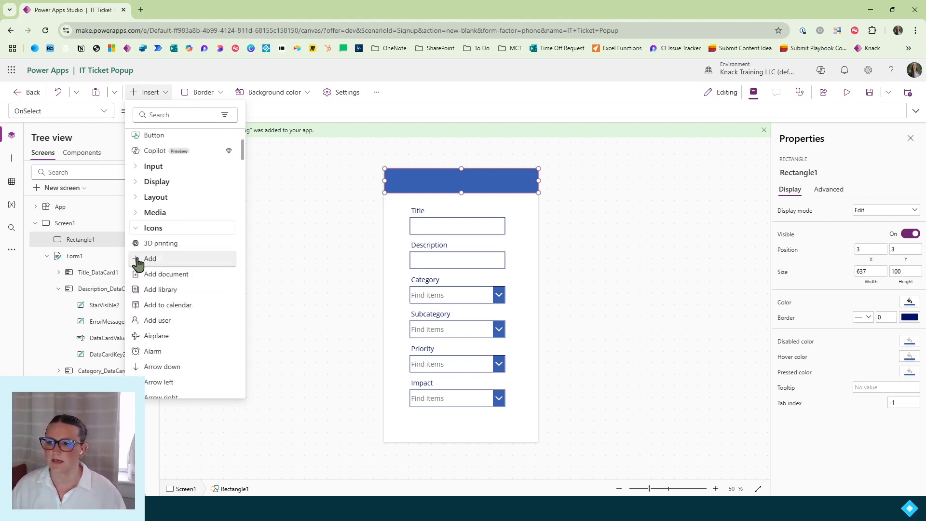
pyautogui.press('Escape')
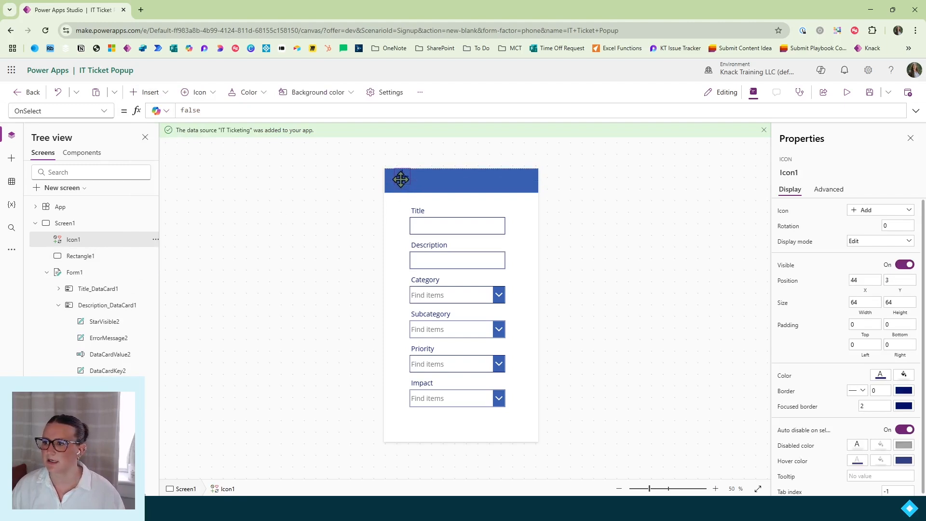
# Step: Move the Add icon to the middle of the header bar at about X 240, Y 21 and color it white
pyautogui.moveTo(401, 186); pyautogui.dragTo(448, 181)
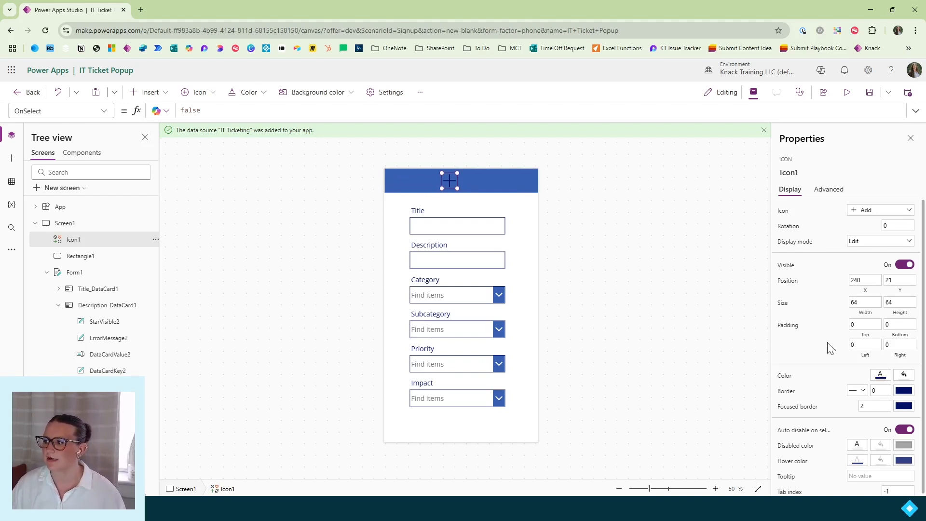
pyautogui.click(883, 381)
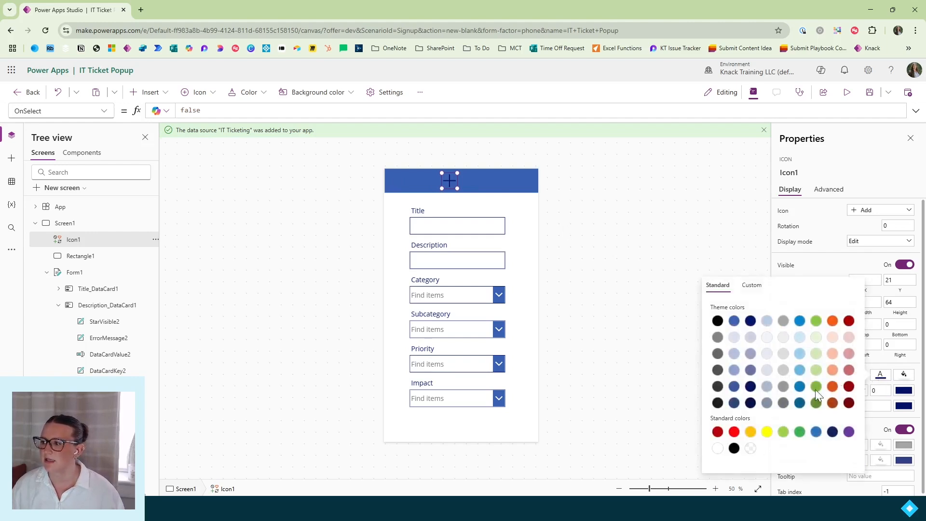
pyautogui.click(718, 448)
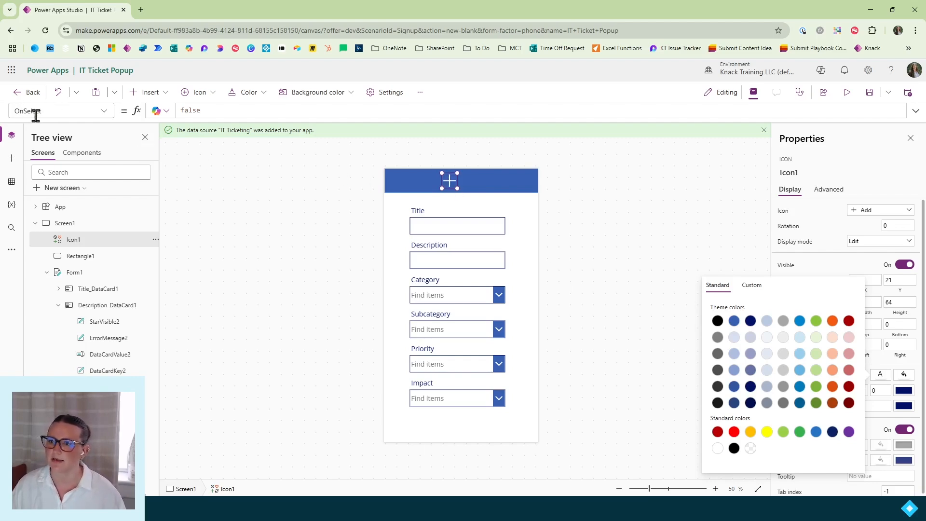
# Step: Set the Add icon's OnSelect formula to UpdateContext({NewTicketPopup: true})
pyautogui.doubleClick(189, 110)
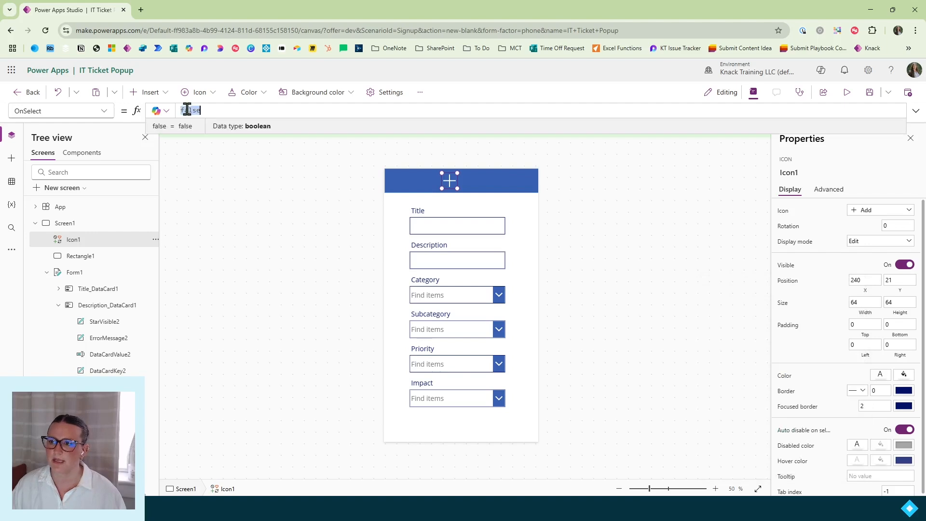
pyautogui.write('Update')
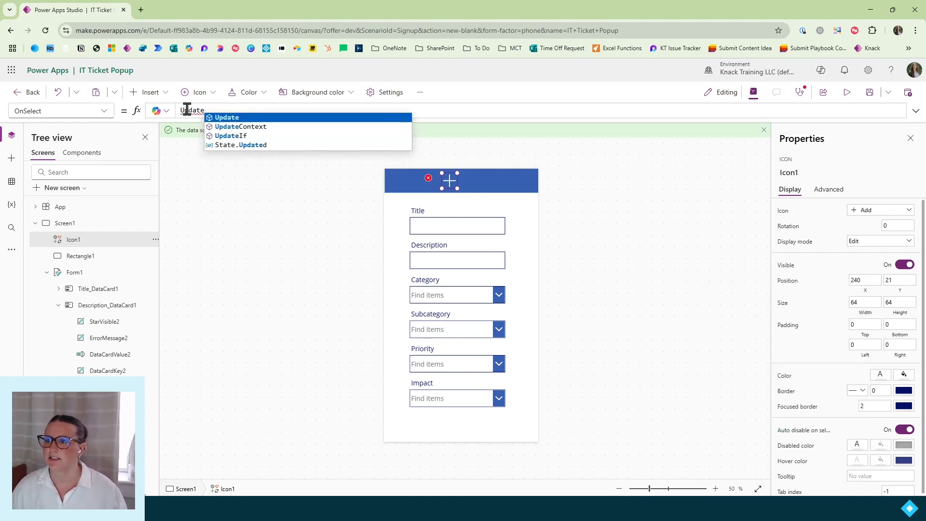
pyautogui.press('Down')
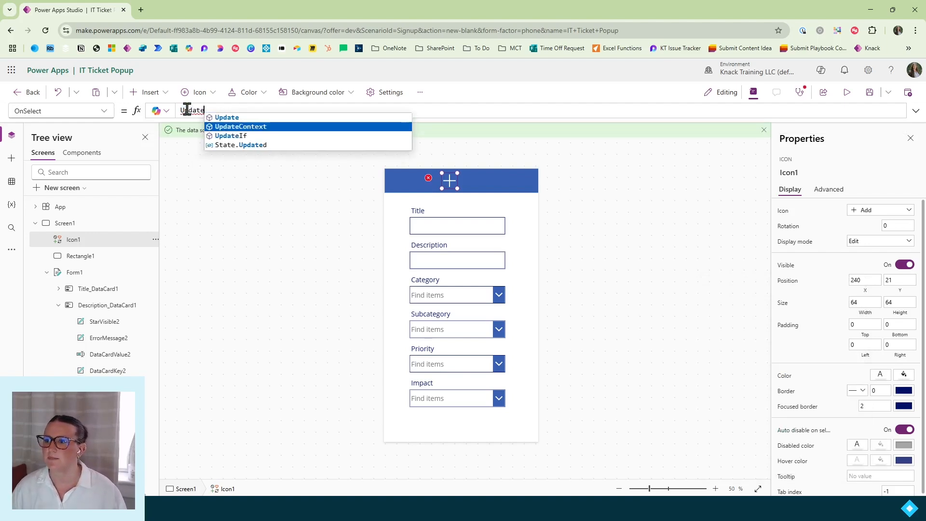
pyautogui.press('Tab')
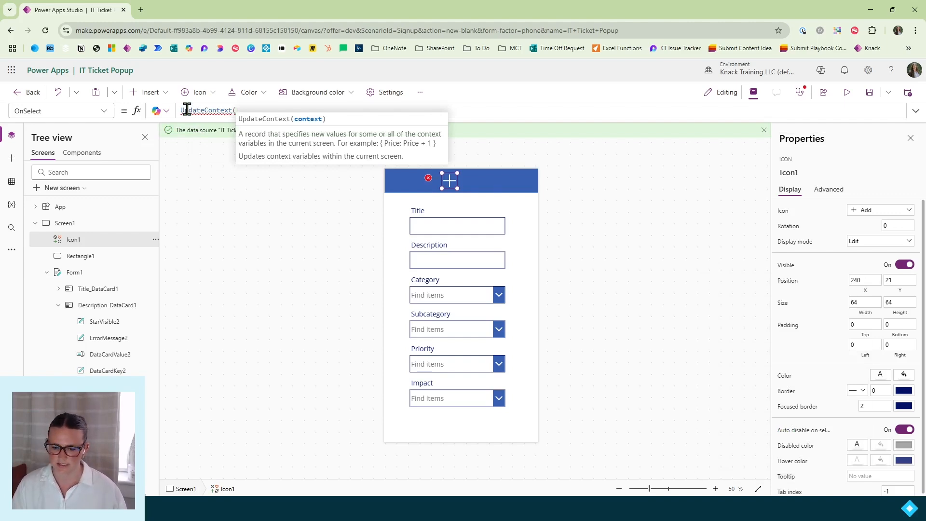
pyautogui.write('{')
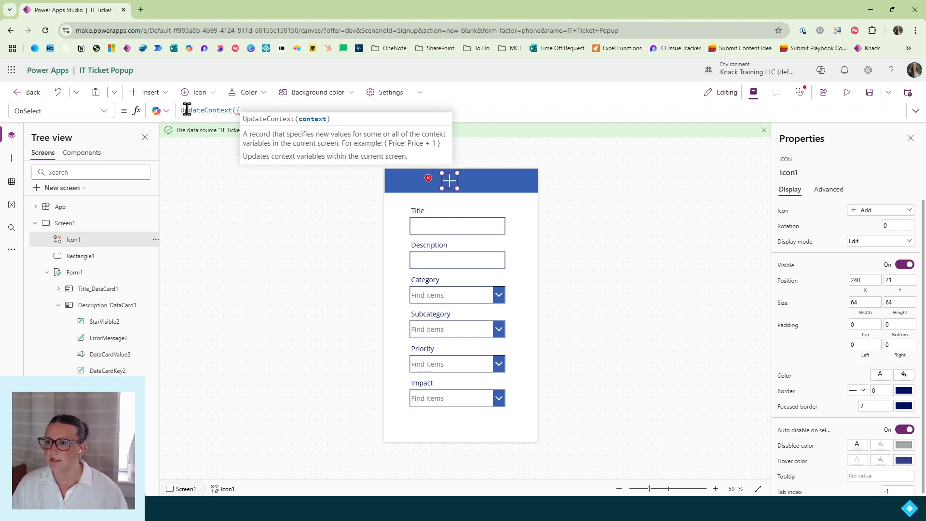
pyautogui.write('New')
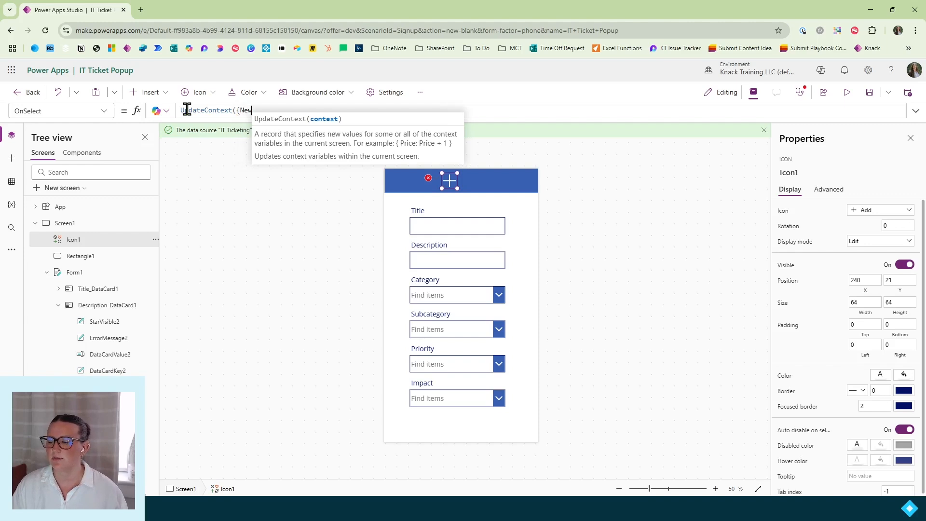
pyautogui.write('Ticket')
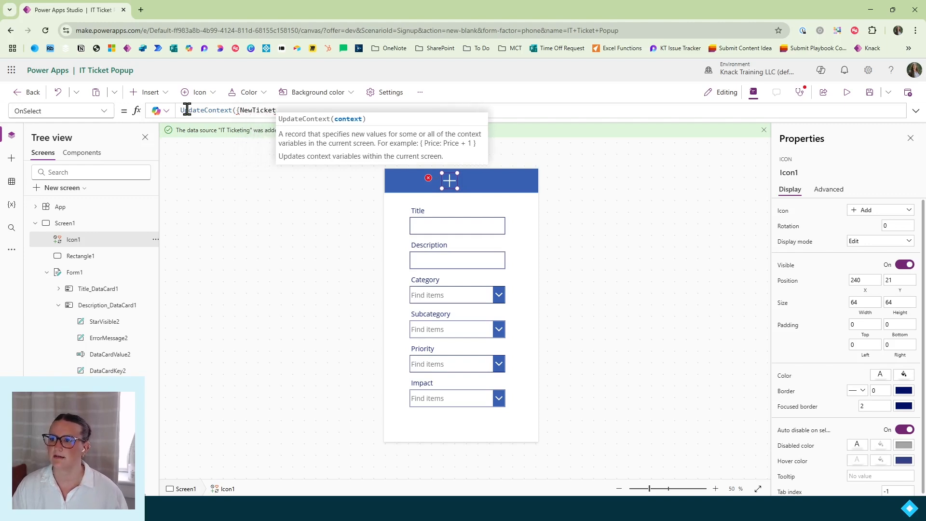
pyautogui.write('Popup')
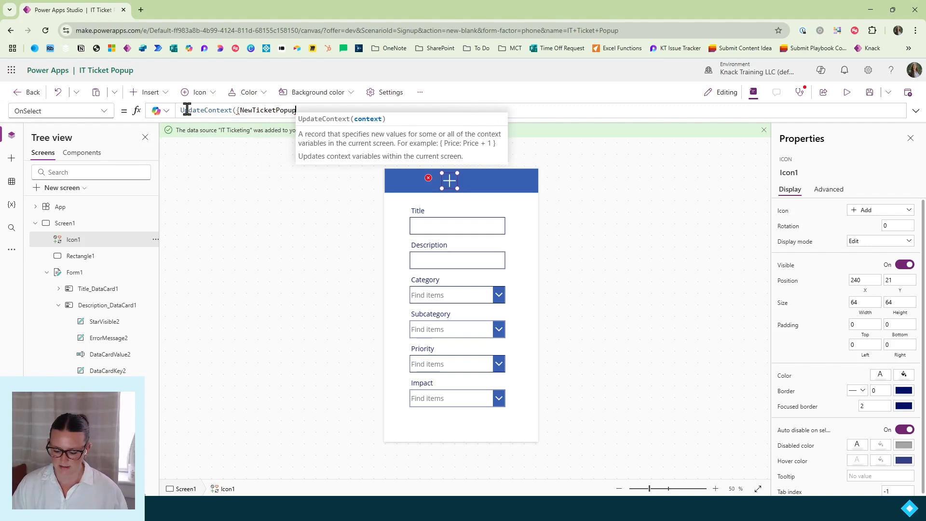
pyautogui.write(': true')
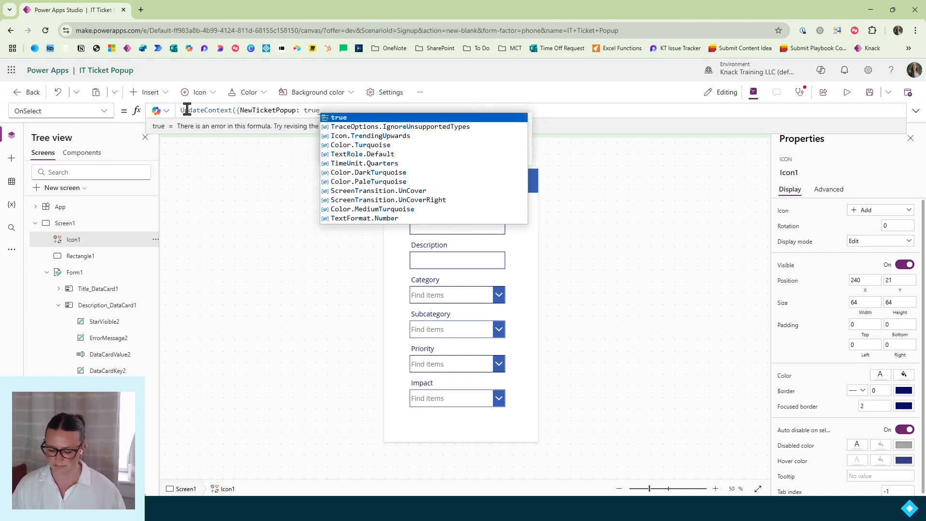
pyautogui.write('})')
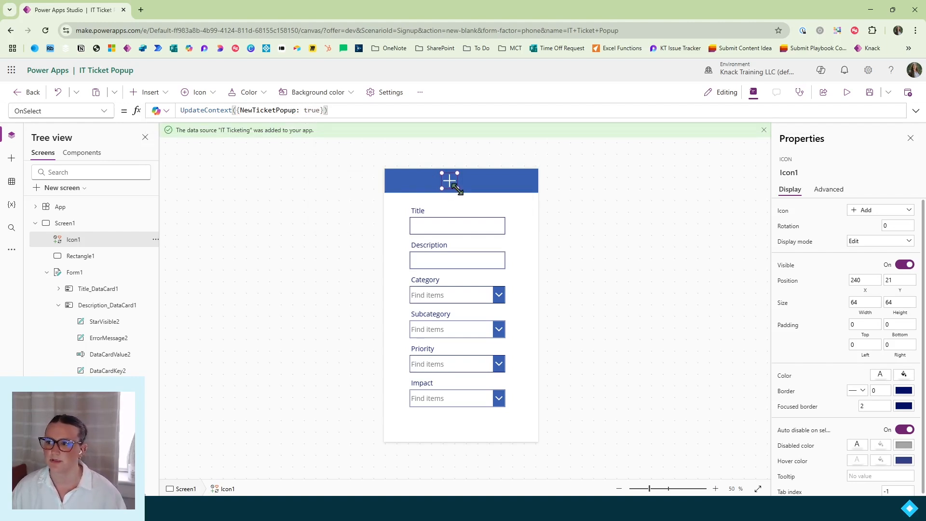
# Step: Set the Visible property of Form1 to the NewTicketPopup variable
pyautogui.click(459, 215)
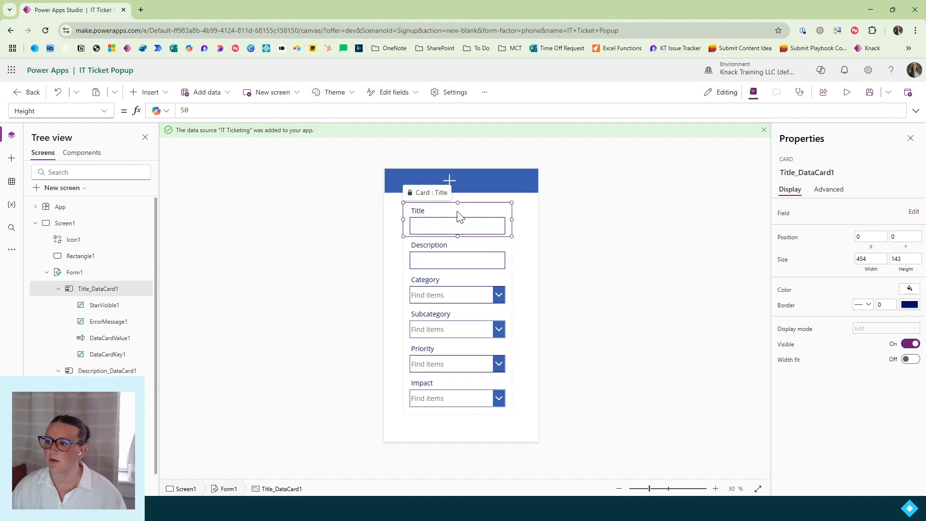
pyautogui.click(78, 273)
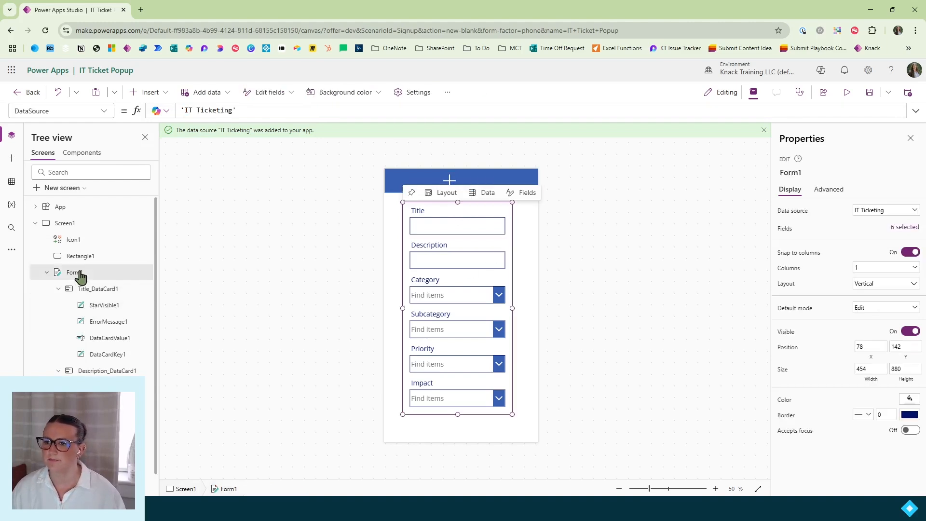
pyautogui.click(104, 112)
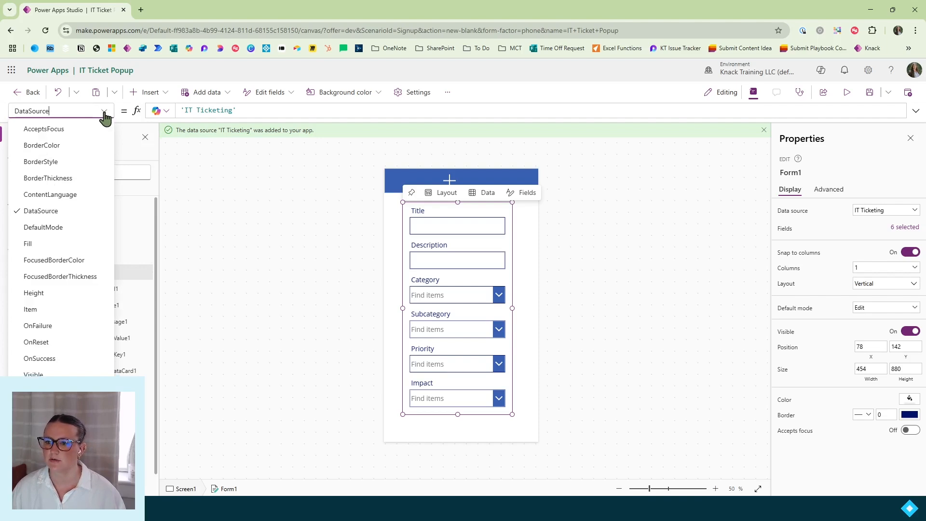
pyautogui.click(34, 374)
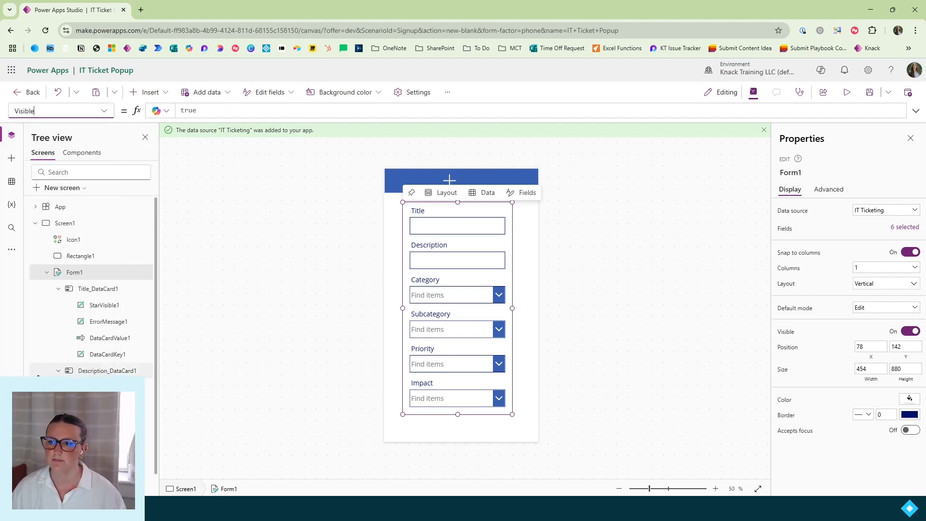
pyautogui.doubleClick(188, 110)
pyautogui.press('BackSpace')
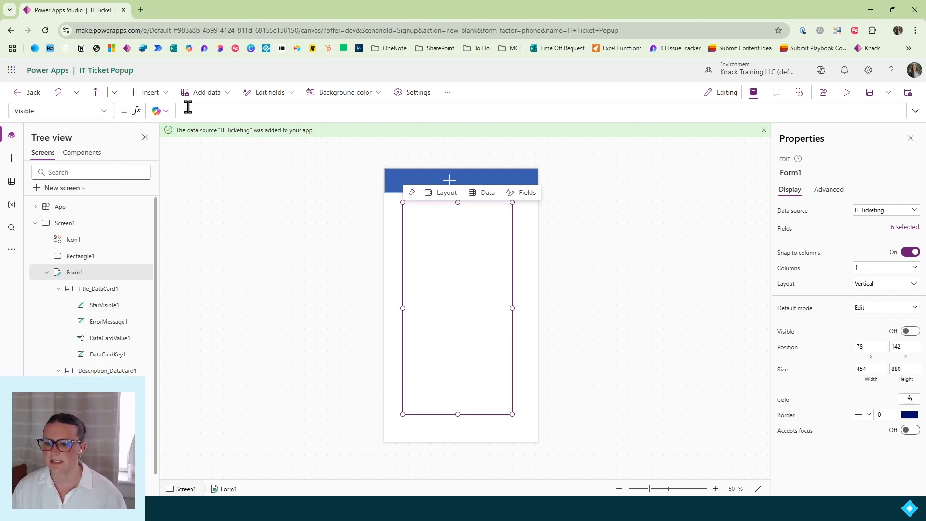
pyautogui.write('NewTicketPopup')
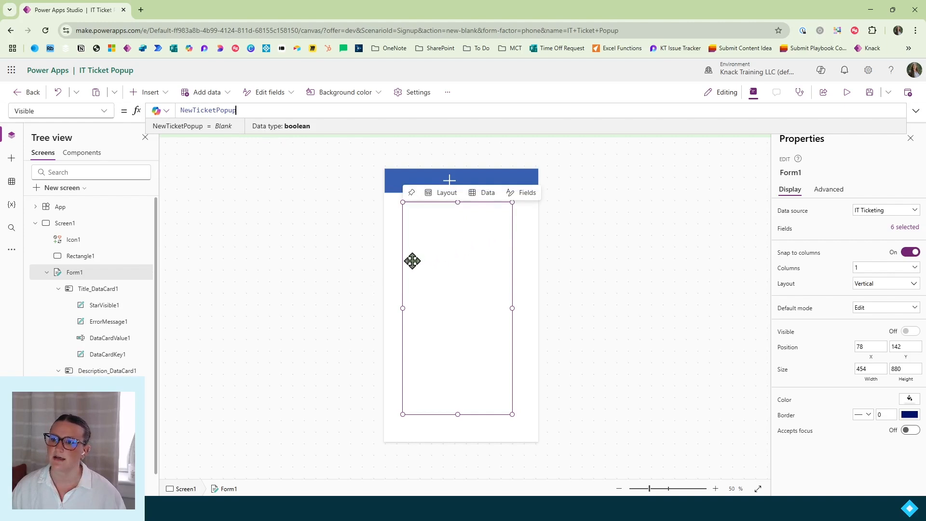
pyautogui.click(516, 269)
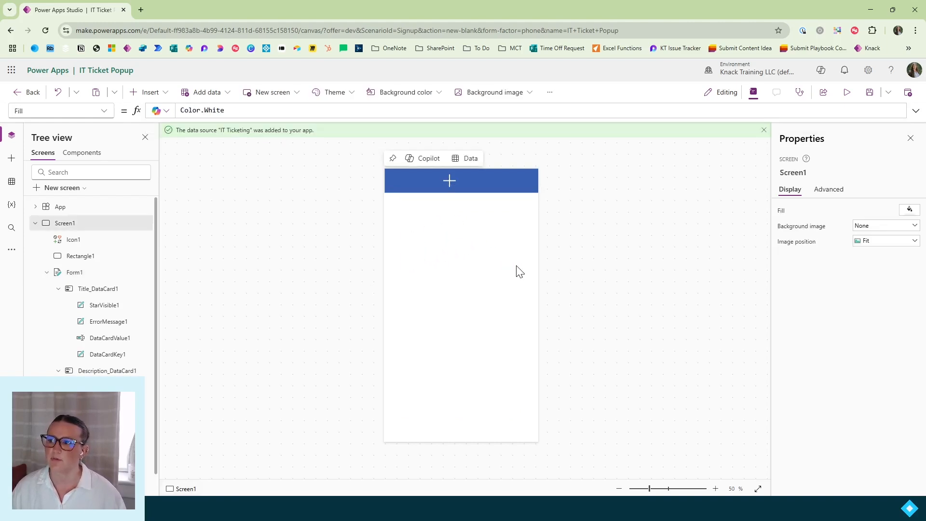
# Step: Preview the app and test whether the Add icon opens the ticket form, then return to editing
pyautogui.click(847, 93)
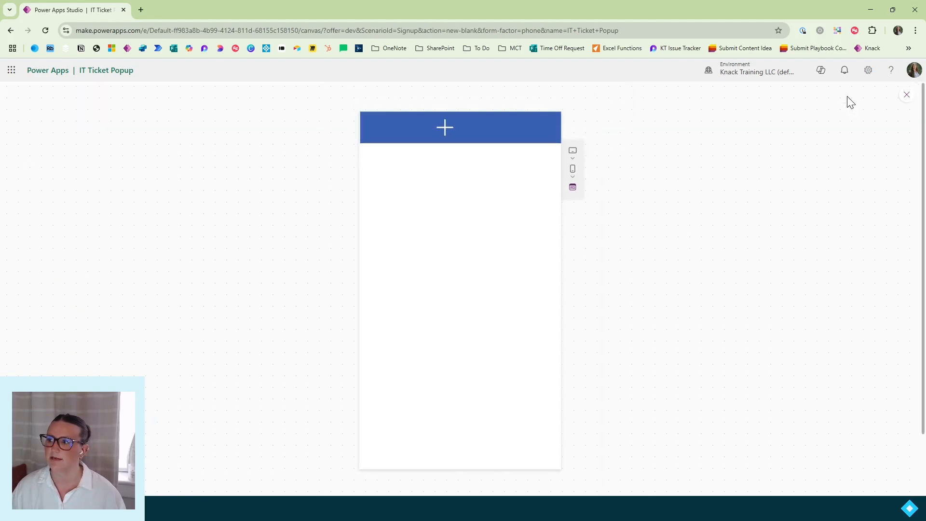
pyautogui.click(444, 131)
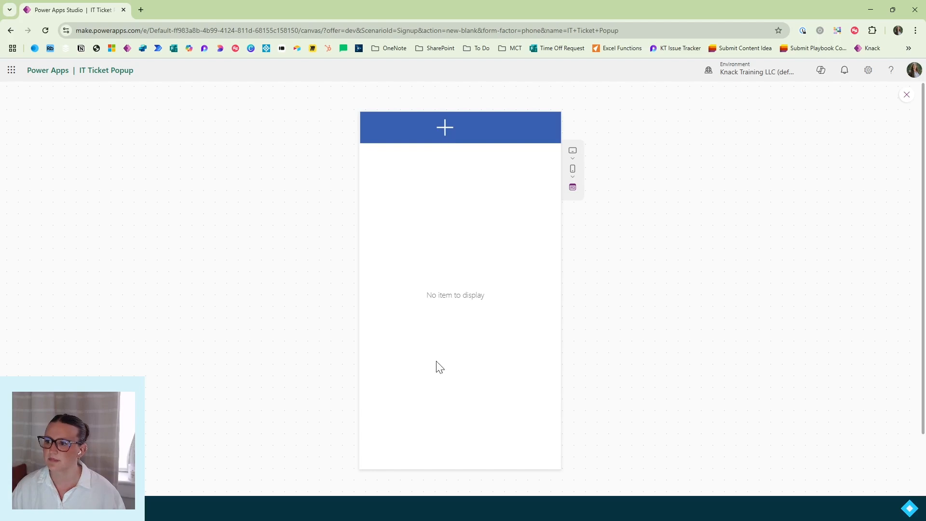
pyautogui.click(906, 95)
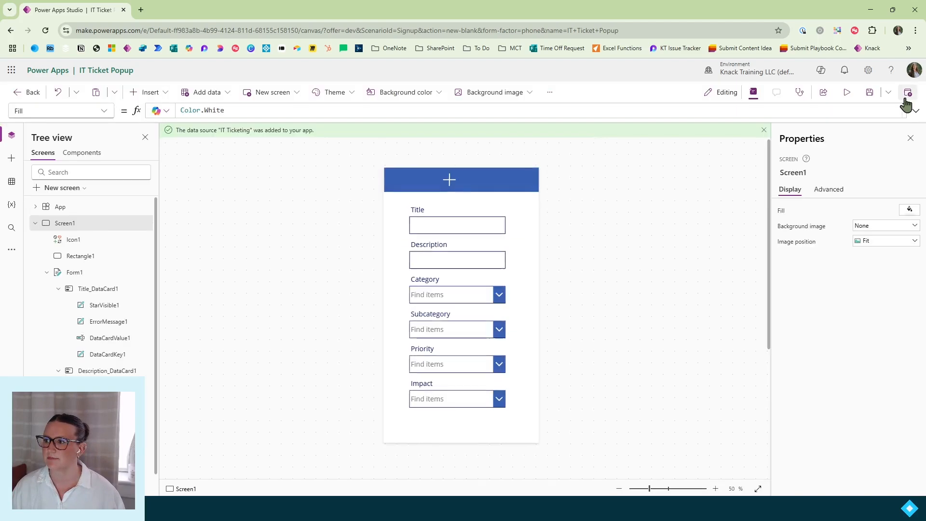
# Step: Set the DefaultMode property of Form1 to FormMode.New
pyautogui.click(408, 256)
pyautogui.click(90, 276)
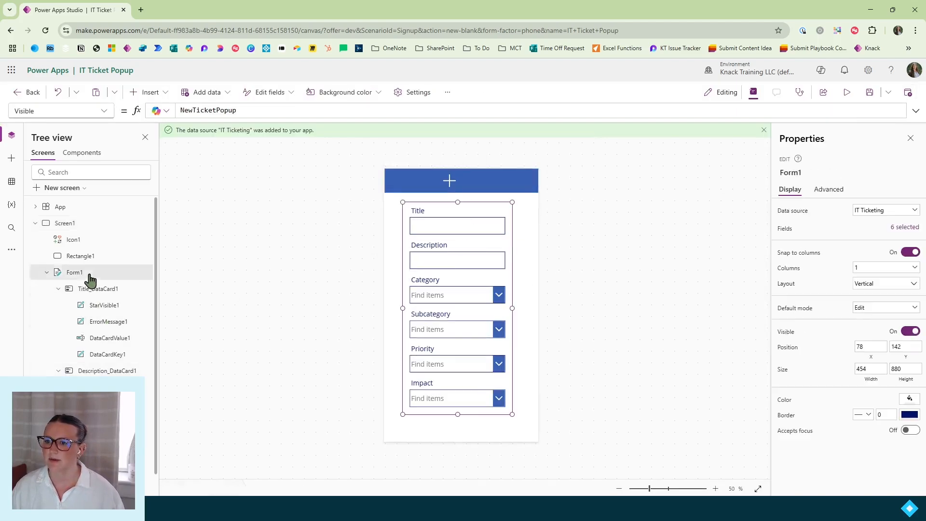
pyautogui.click(103, 112)
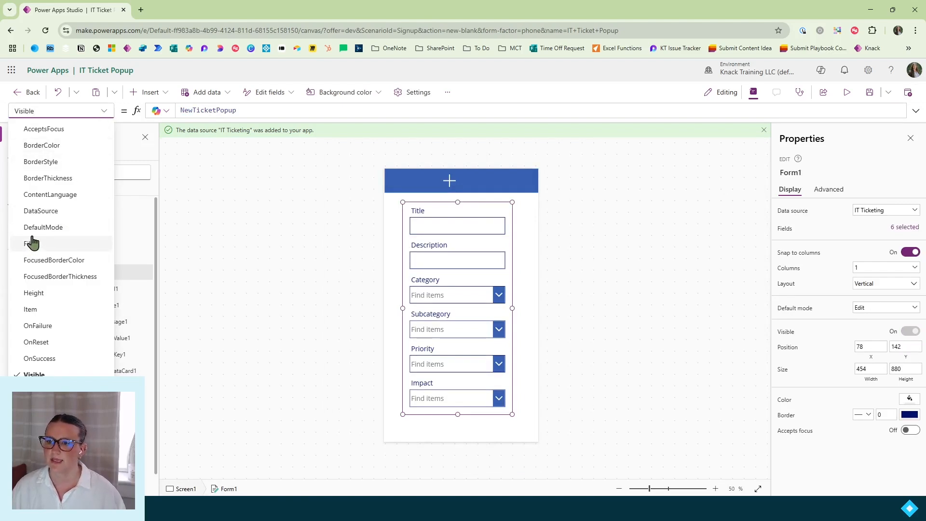
pyautogui.click(49, 229)
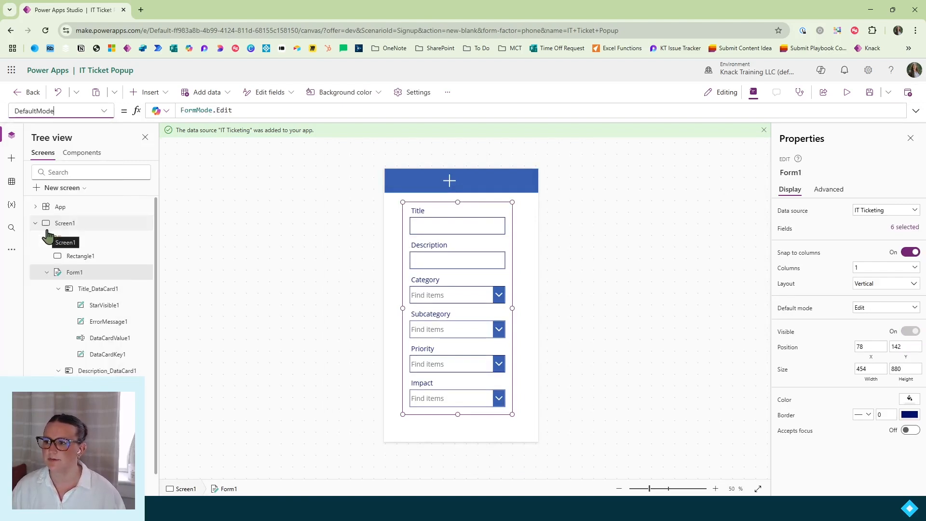
pyautogui.doubleClick(228, 110)
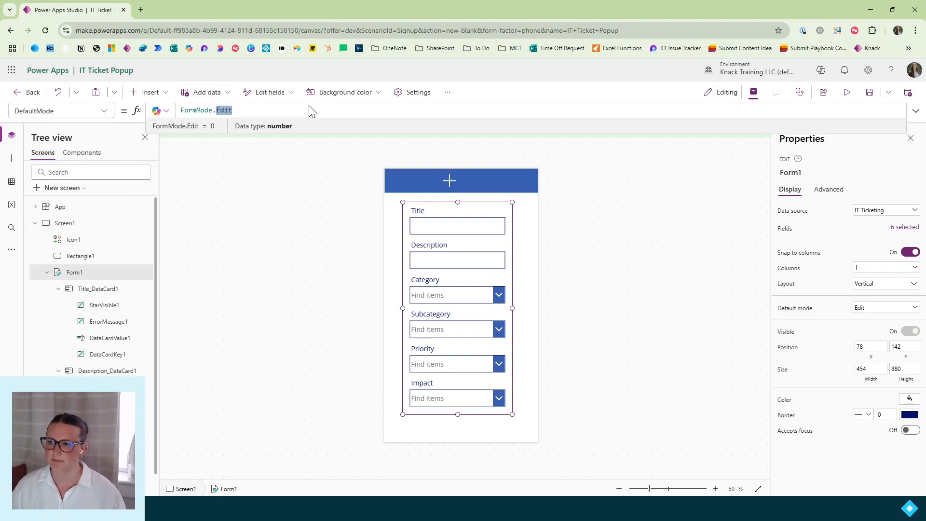
pyautogui.press('BackSpace')
pyautogui.write('N')
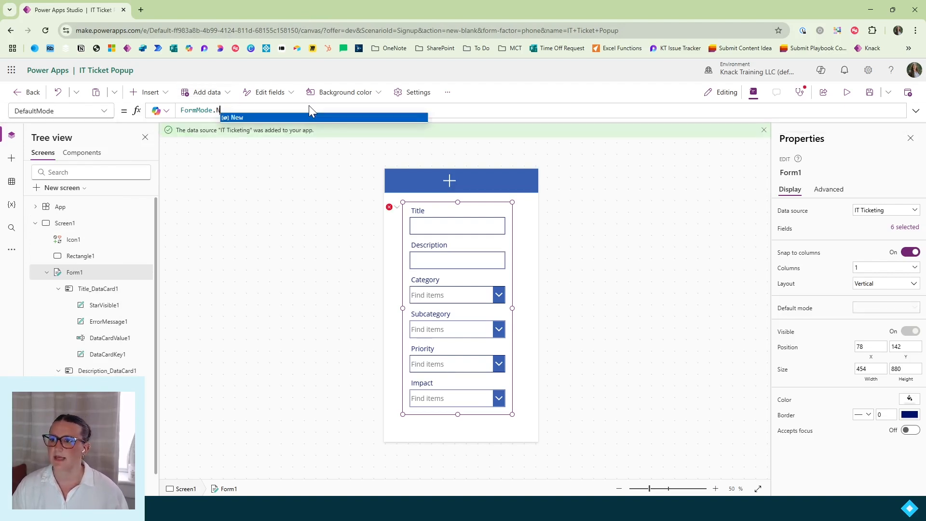
pyautogui.press('Tab')
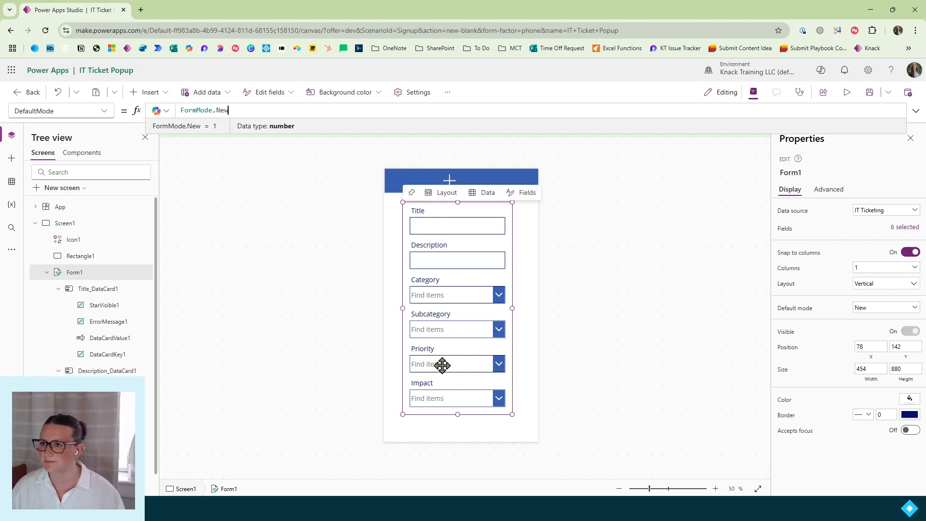
# Step: Preview the app again to test the Add icon with the form in New mode, and close the preview
pyautogui.click(846, 92)
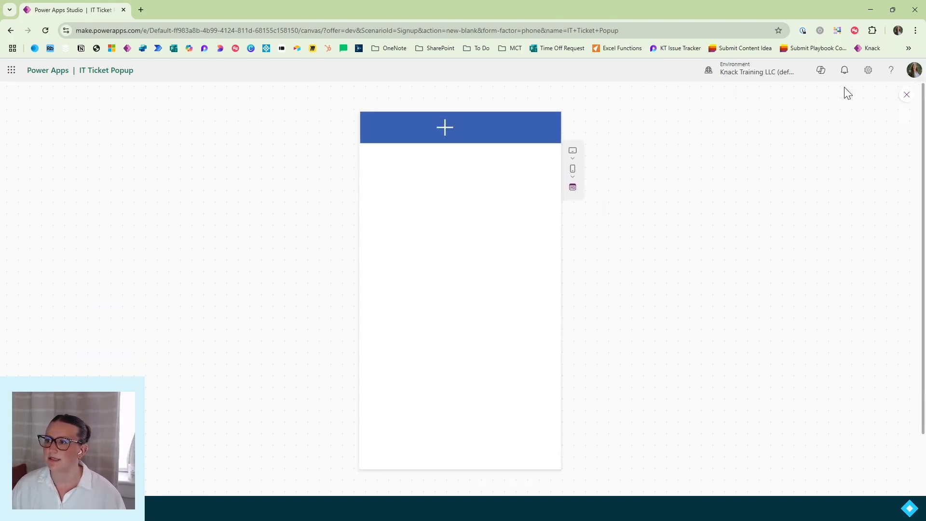
pyautogui.click(445, 130)
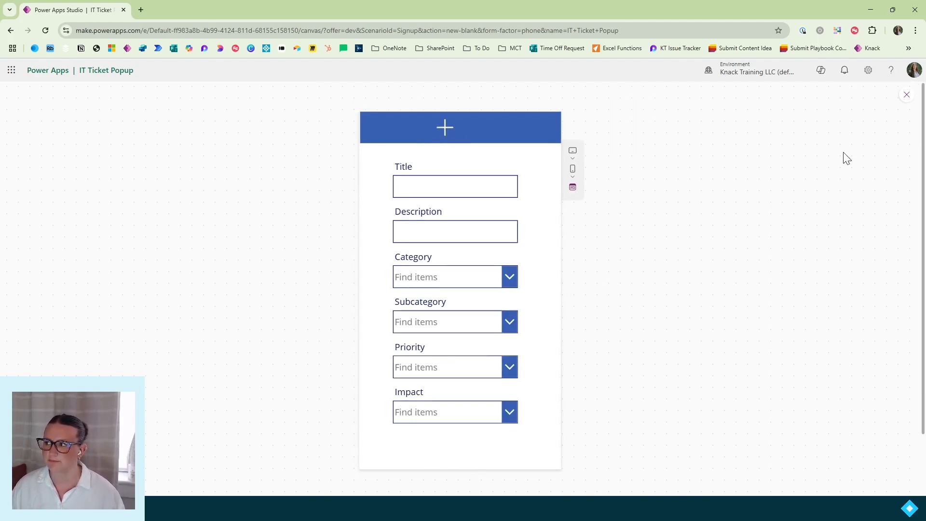
pyautogui.click(907, 95)
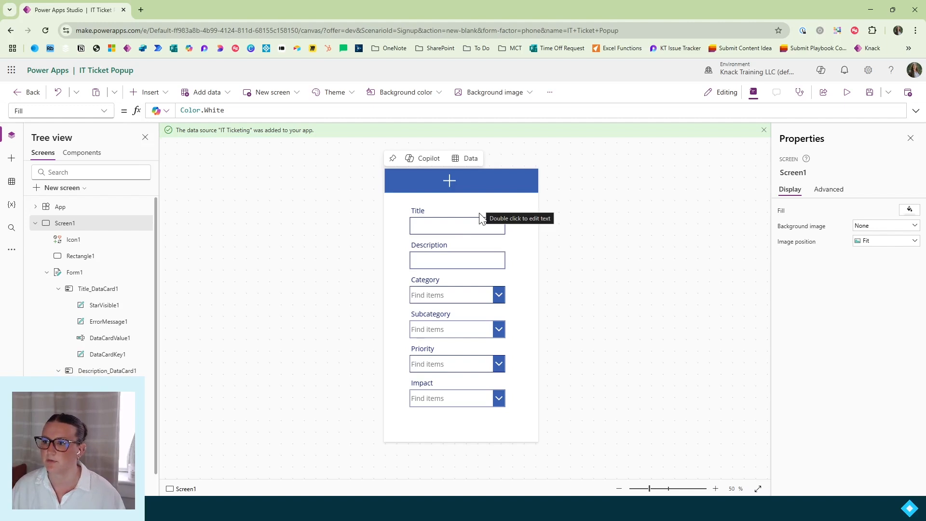
# Step: Insert a Cancel (badge) icon, sized about 42 by 40, at the form's upper-right corner at about X 516, Y 142
pyautogui.click(153, 93)
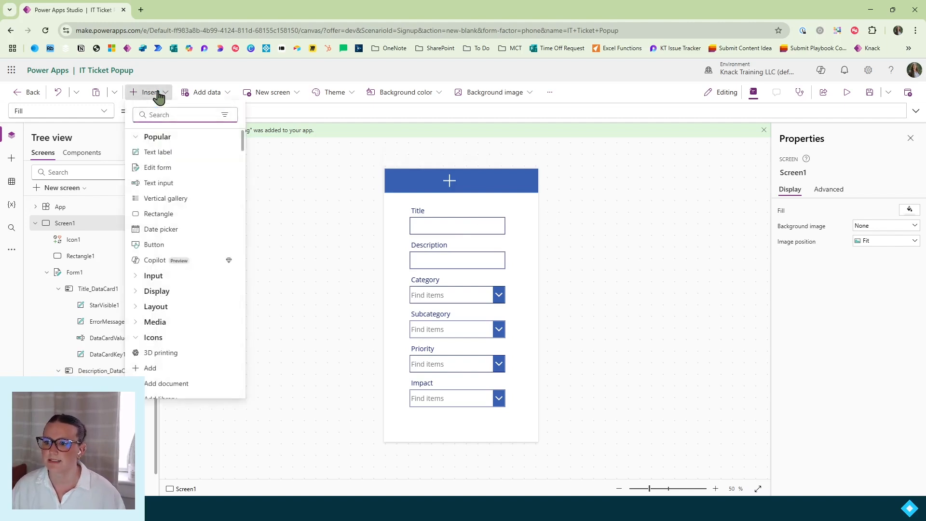
pyautogui.scroll(-2, 188, 309)
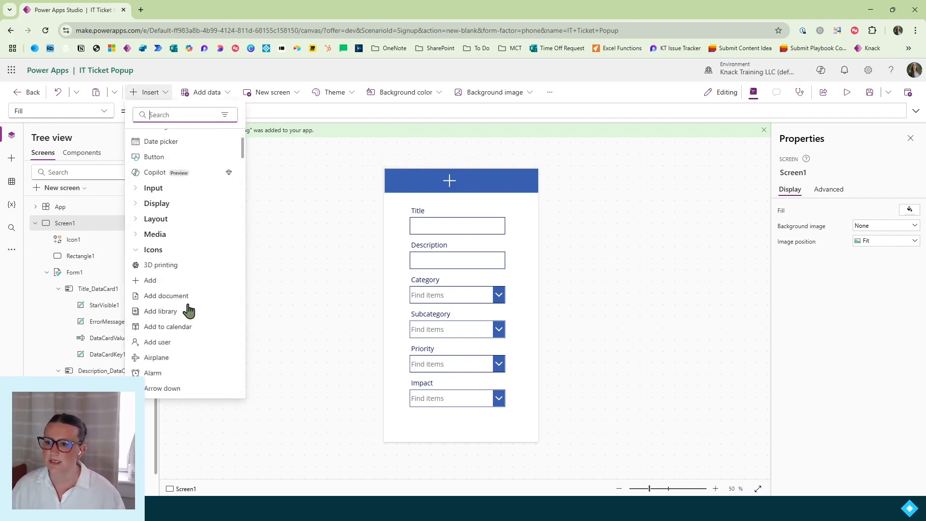
pyautogui.scroll(1, 188, 312)
pyautogui.scroll(-1, 188, 311)
pyautogui.scroll(-4, 188, 311)
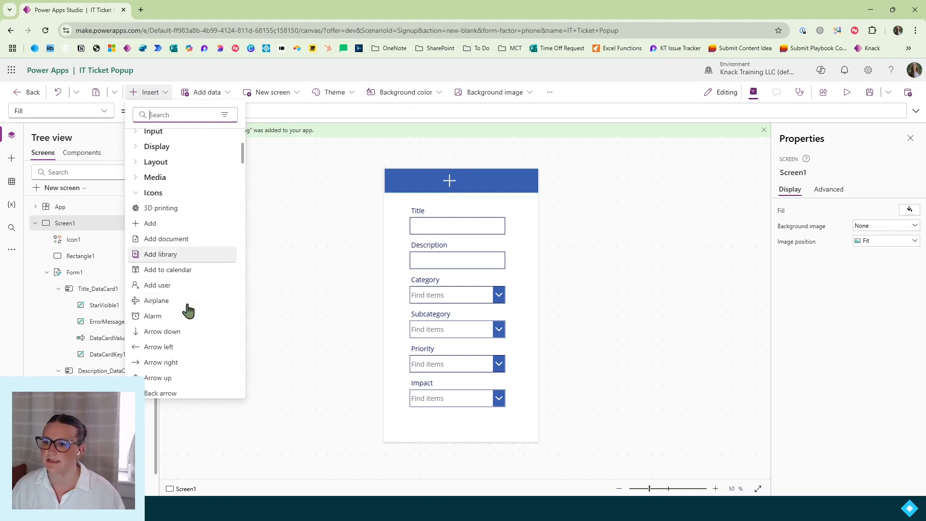
pyautogui.scroll(-2, 188, 313)
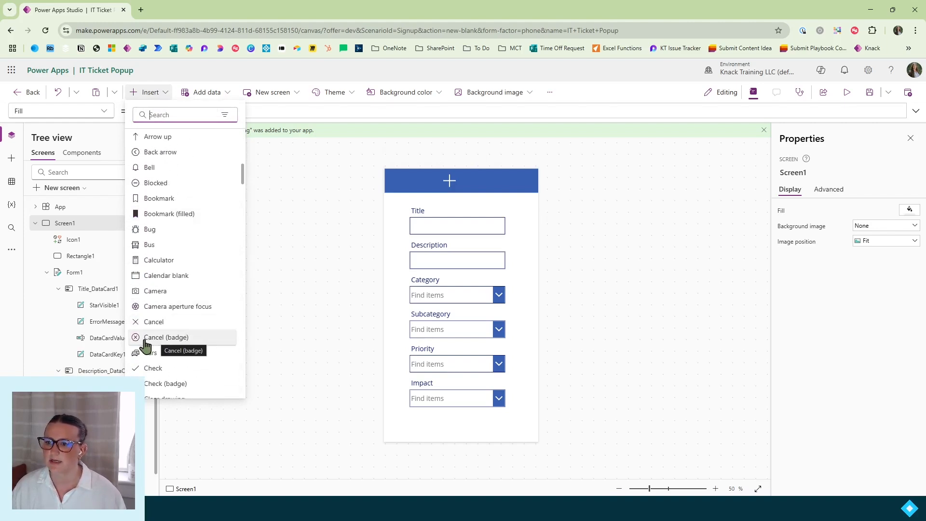
pyautogui.press('Escape')
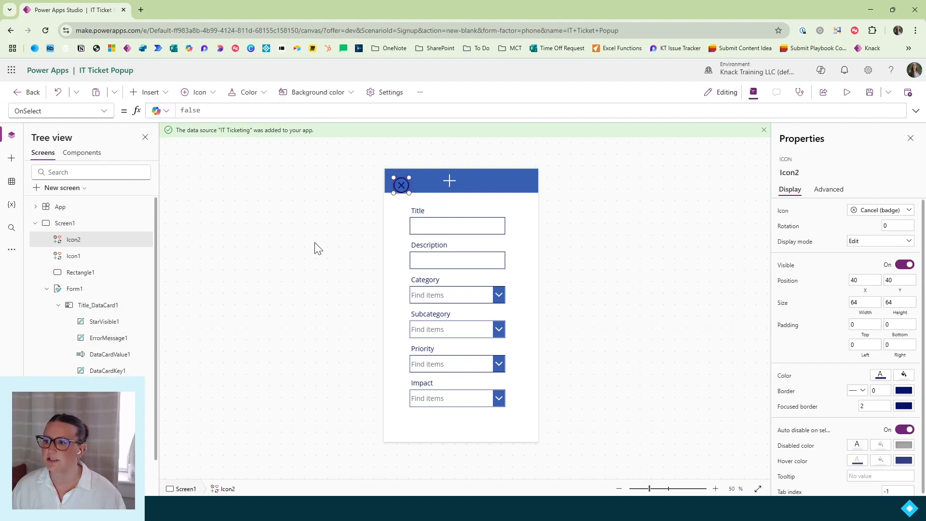
pyautogui.moveTo(403, 182); pyautogui.dragTo(510, 209)
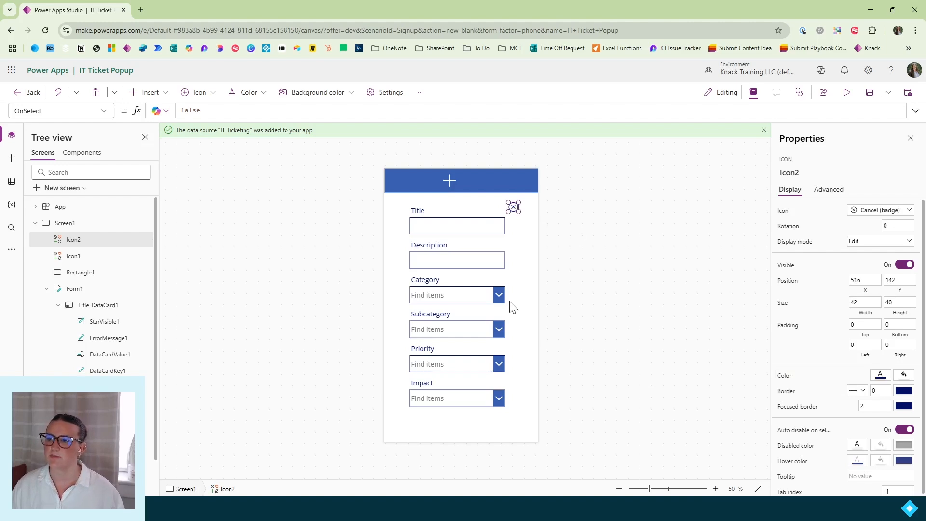
# Step: Set the Cancel icon's OnSelect property to UpdateContext({NewTicketPopup: false})
pyautogui.click(191, 111)
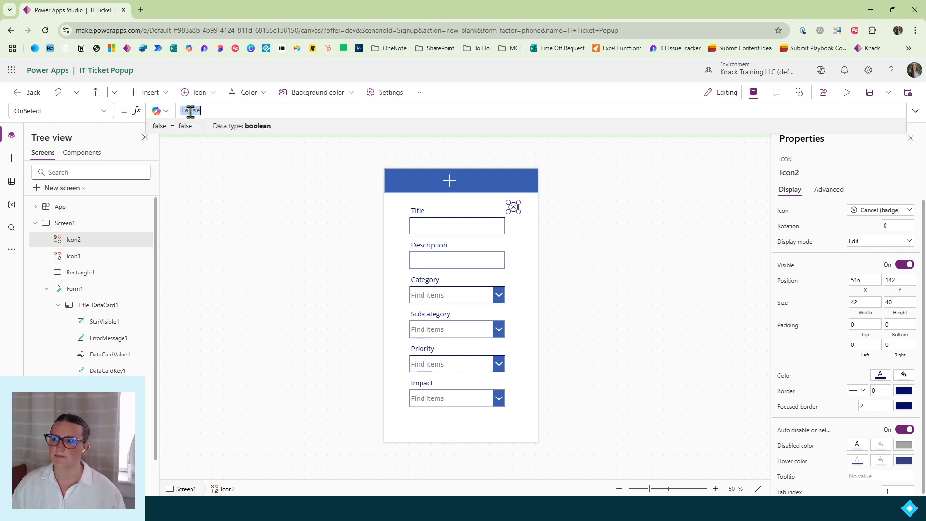
pyautogui.doubleClick(191, 111)
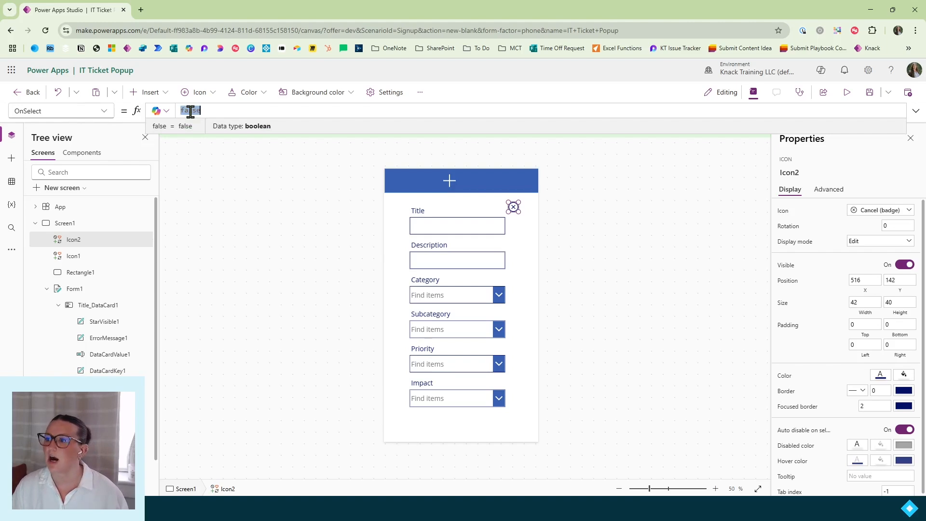
pyautogui.write('Update(')
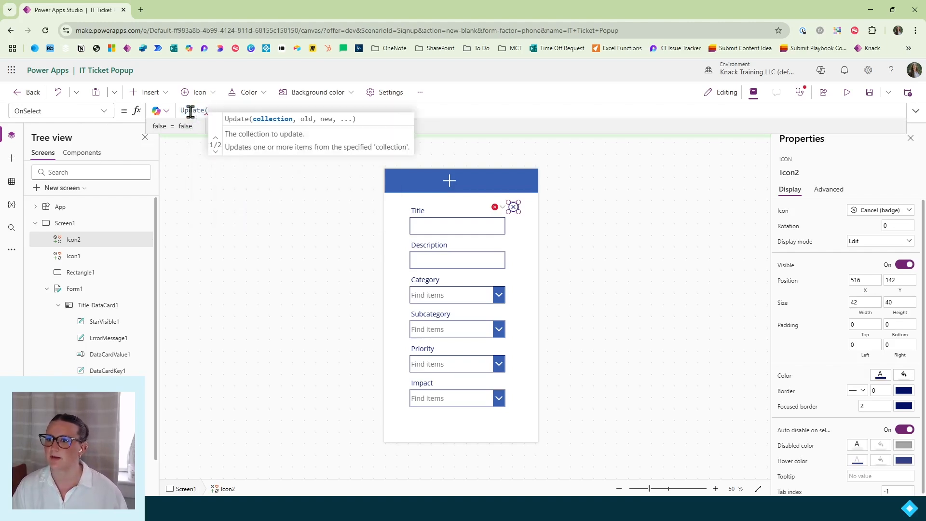
pyautogui.press('BackSpace')
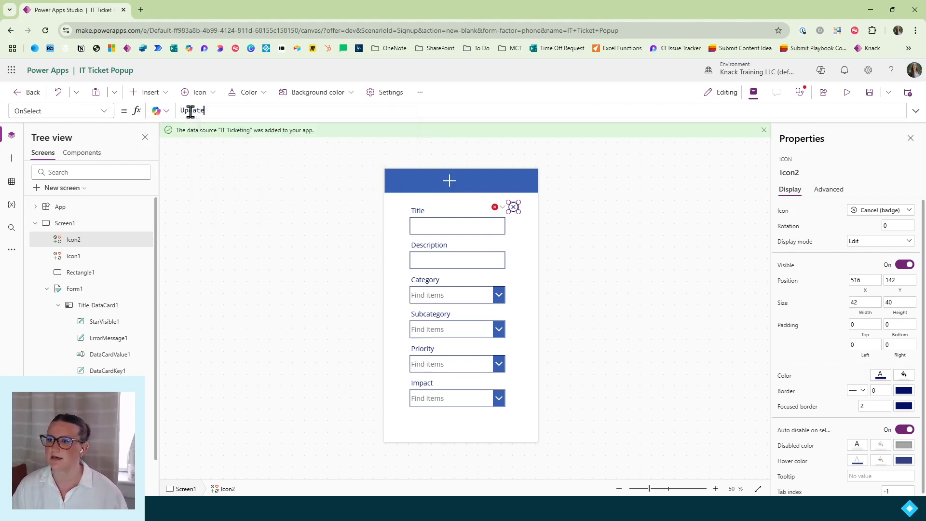
pyautogui.write('Context(')
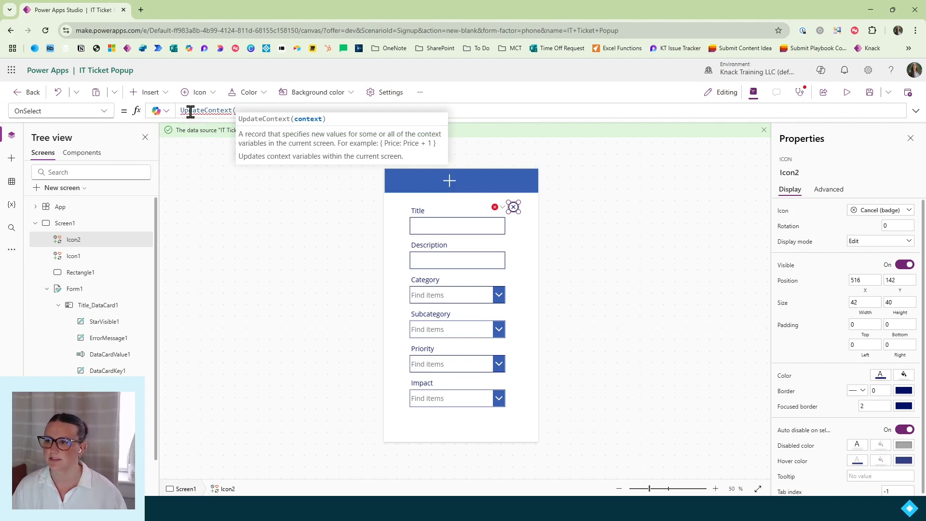
pyautogui.write('{')
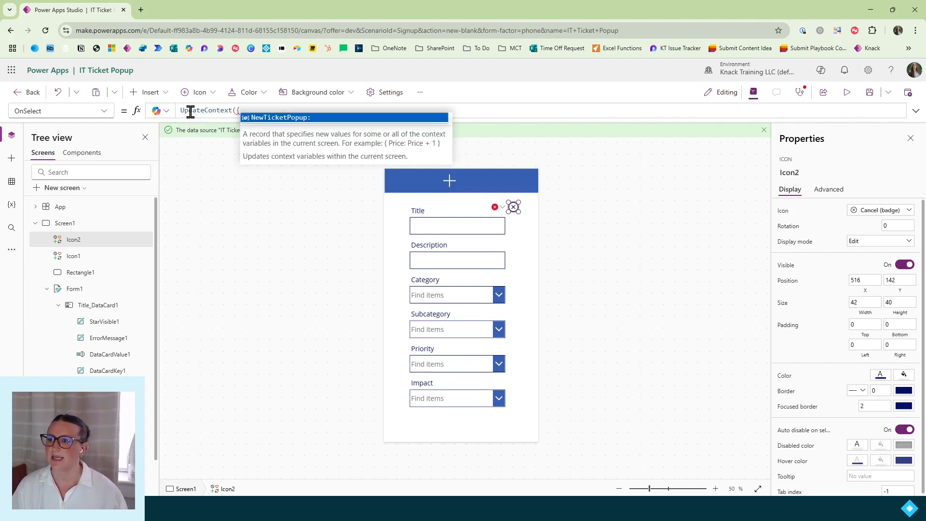
pyautogui.click(278, 120)
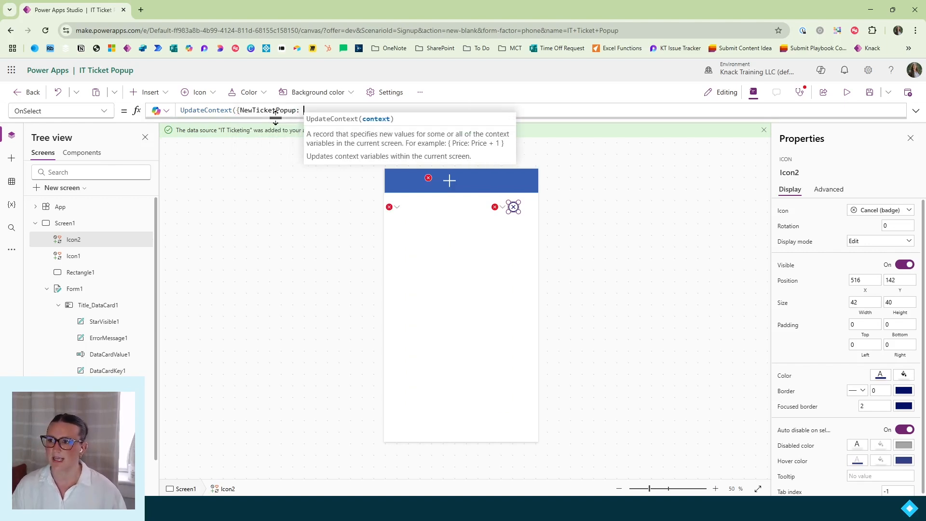
pyautogui.write('false')
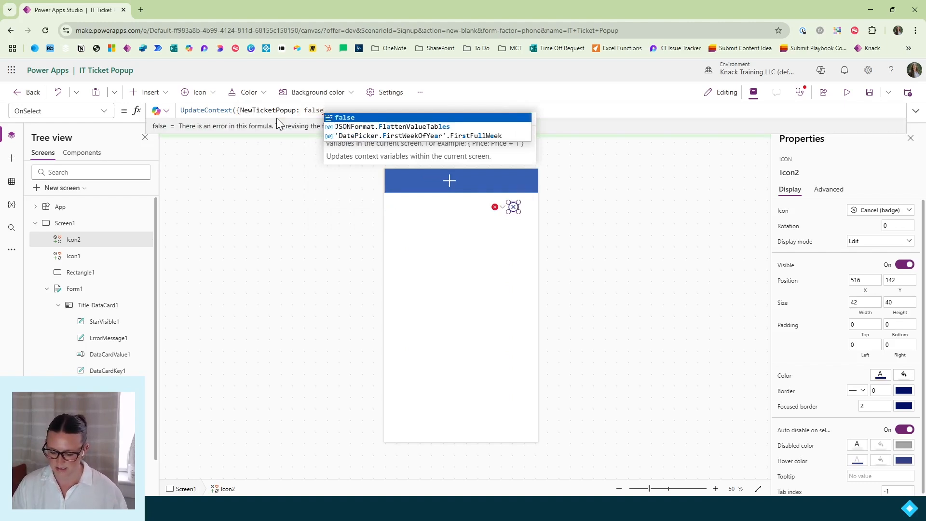
pyautogui.write('})')
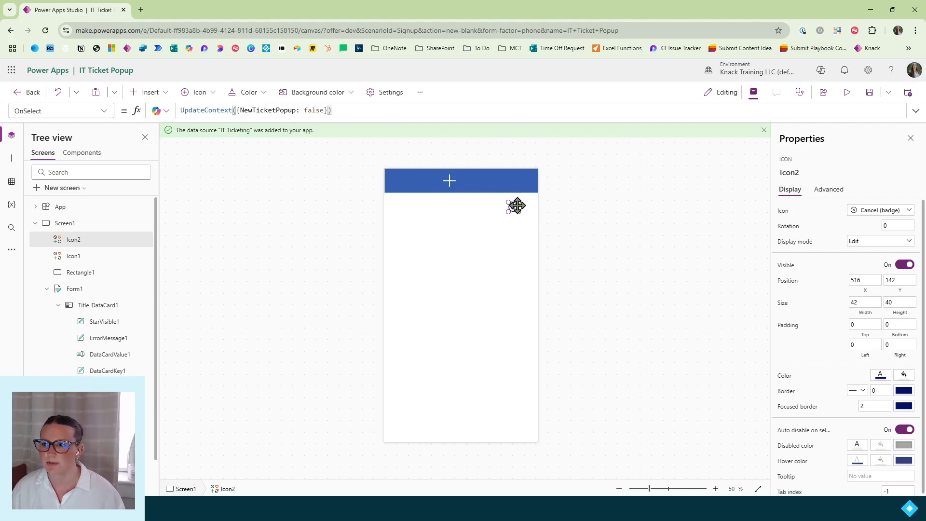
# Step: Set the Cancel icon's Visible property to NewTicketPopup
pyautogui.click(102, 113)
pyautogui.scroll(-5, 70, 293)
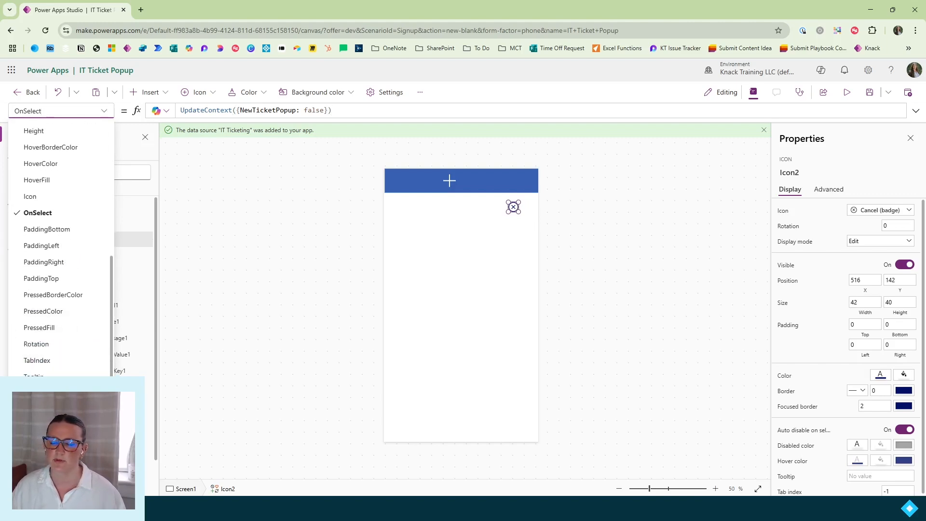
pyautogui.click(38, 393)
pyautogui.doubleClick(187, 110)
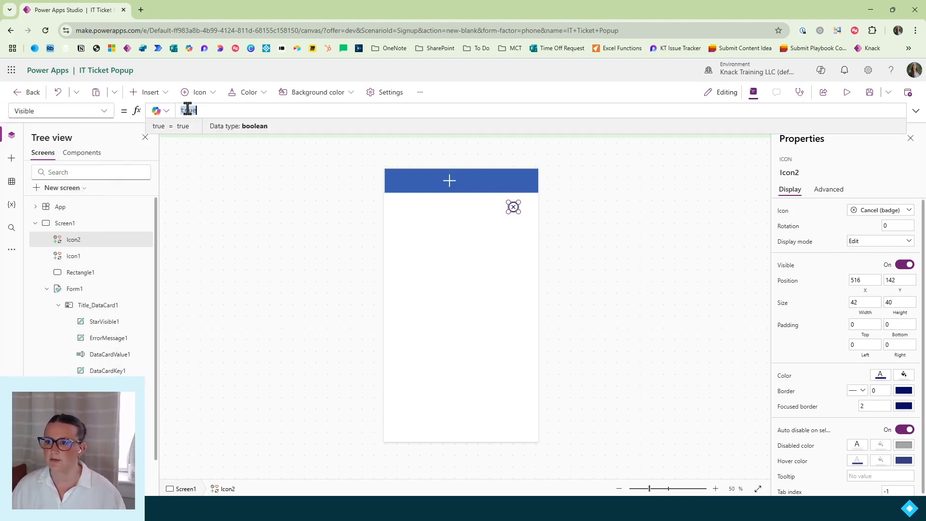
pyautogui.write('NewTicketPopup')
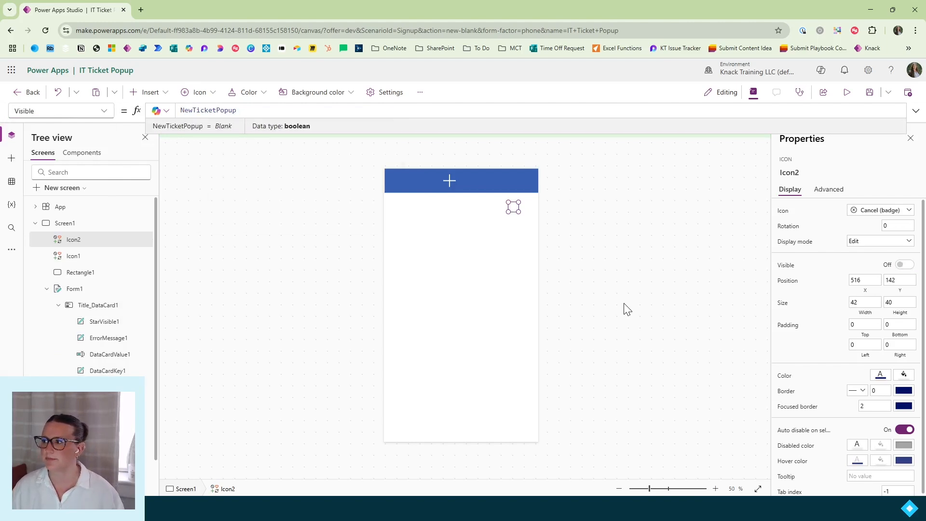
# Step: Preview the app to test opening the form with Add and closing it with Cancel, leave the form open, and exit the preview
pyautogui.click(847, 92)
pyautogui.click(445, 128)
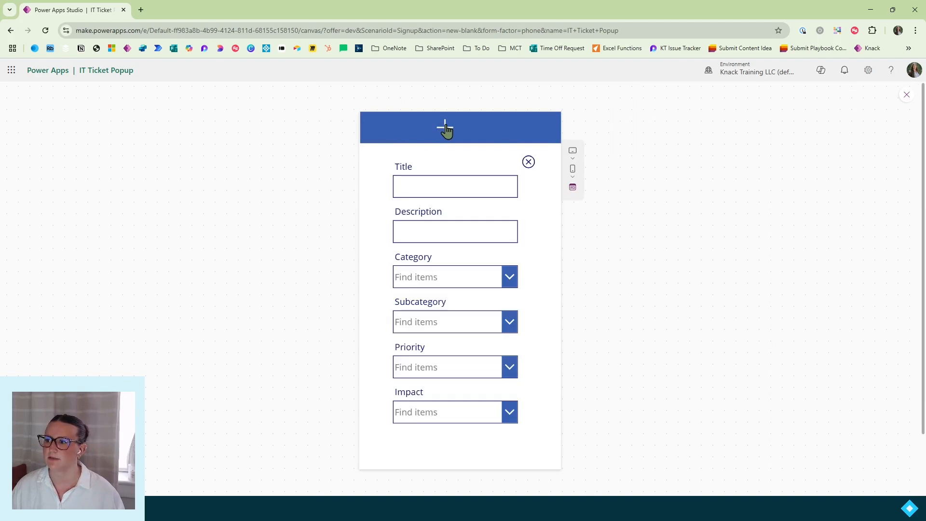
pyautogui.click(528, 163)
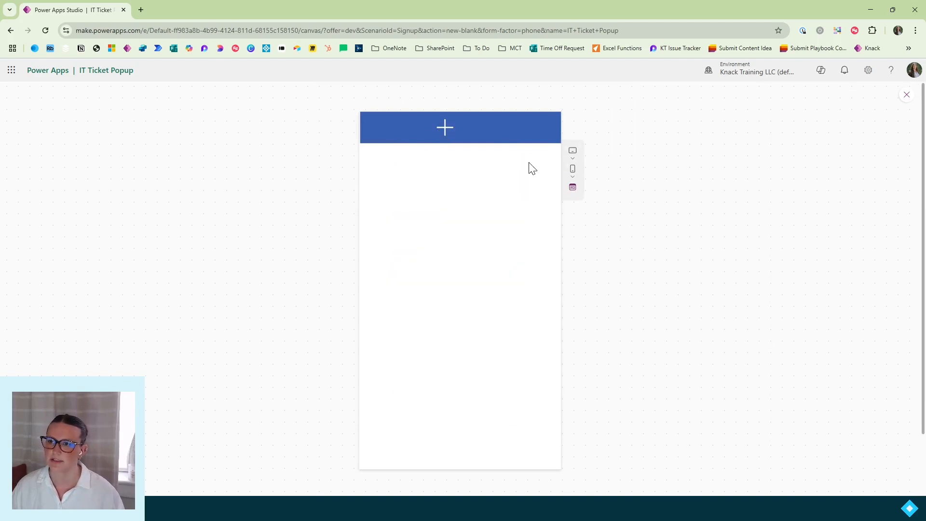
pyautogui.click(448, 128)
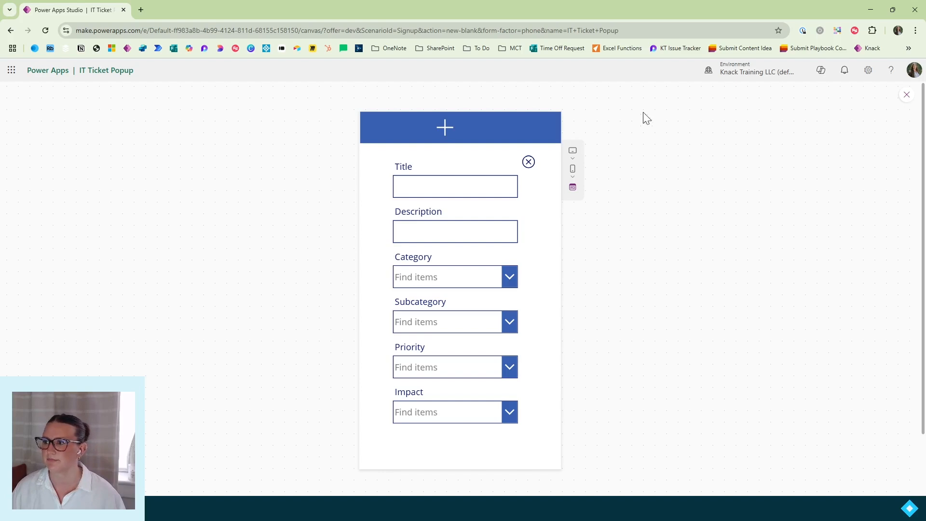
pyautogui.click(907, 94)
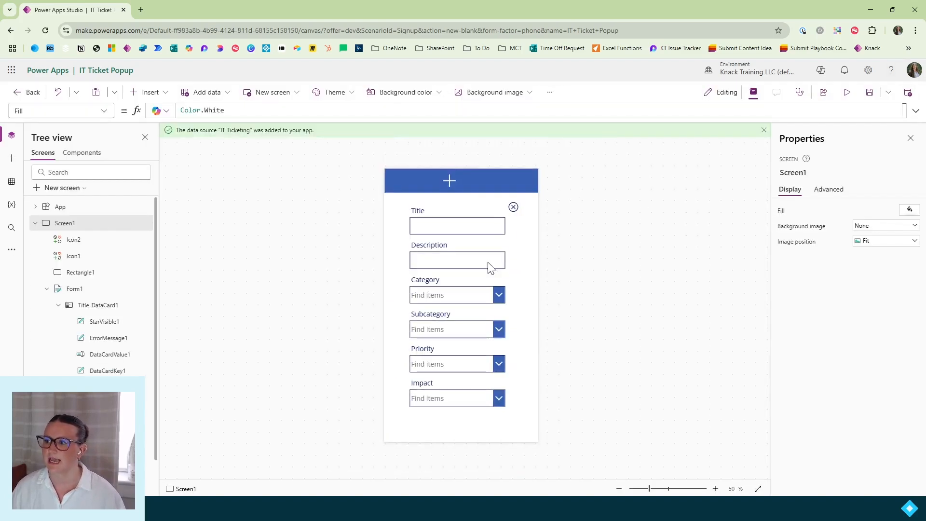
# Step: Insert a text label in the header bar at about X 25, Y 18, and set its text to "Create New Ticket"
pyautogui.click(155, 93)
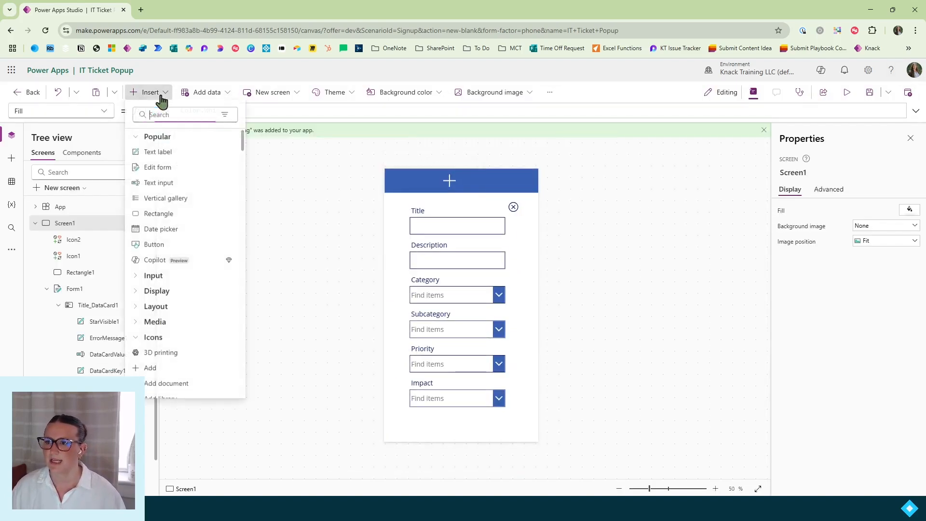
pyautogui.click(170, 154)
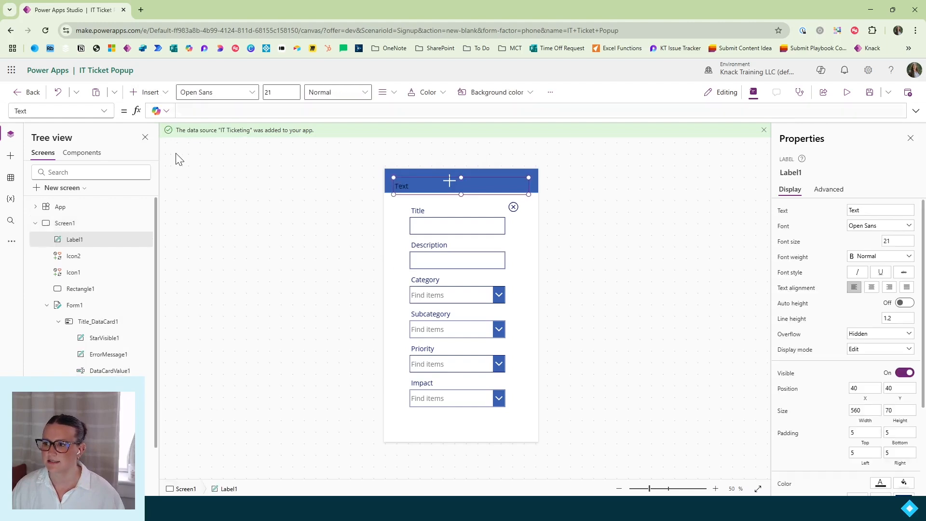
pyautogui.moveTo(429, 185); pyautogui.dragTo(425, 180)
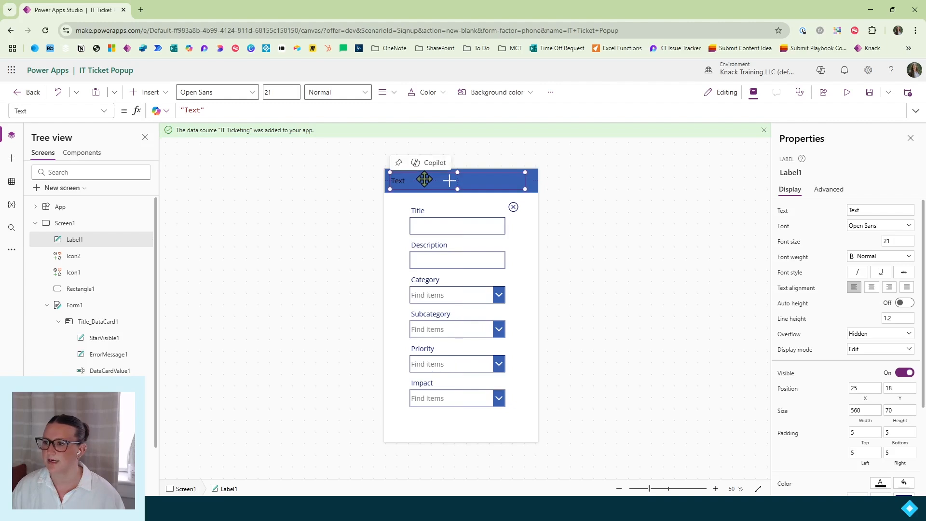
pyautogui.doubleClick(193, 111)
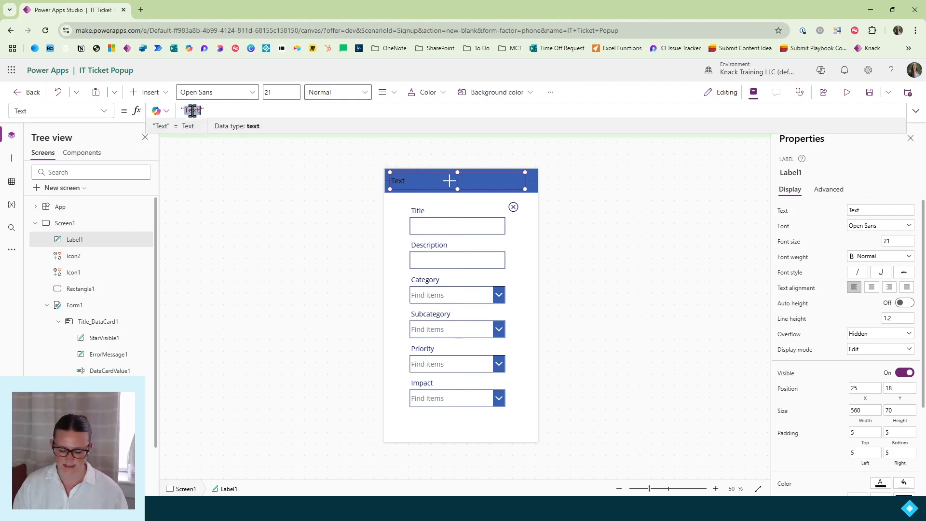
pyautogui.write('Create New Tick')
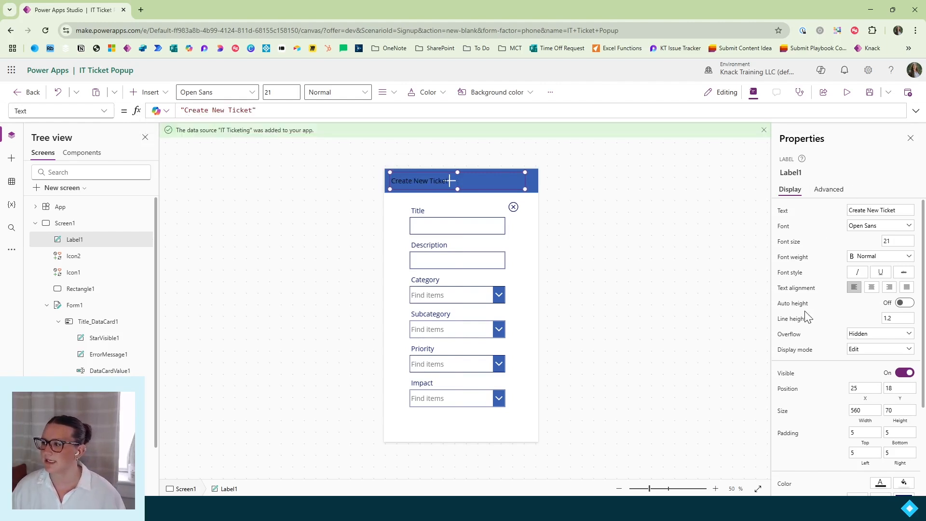
# Step: Set the font color of the "Create New Ticket" label to white
pyautogui.scroll(-3, 807, 316)
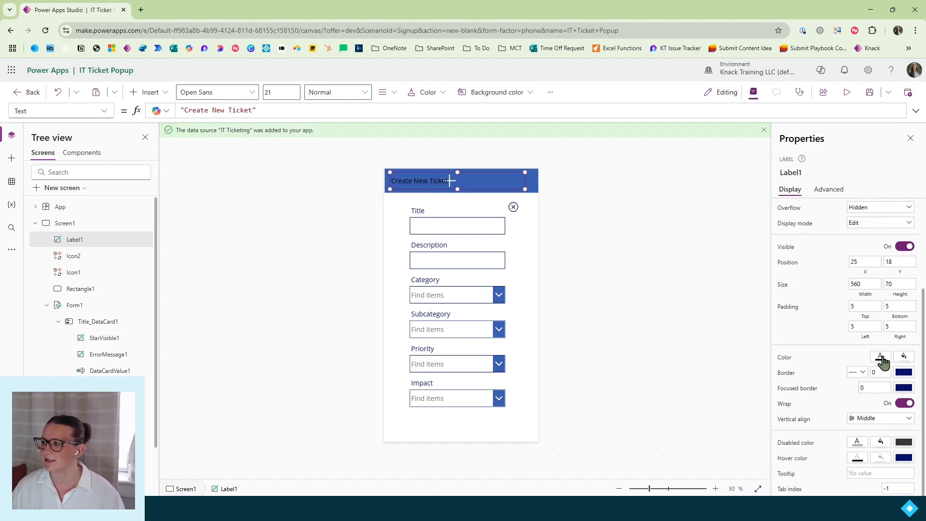
pyautogui.click(881, 358)
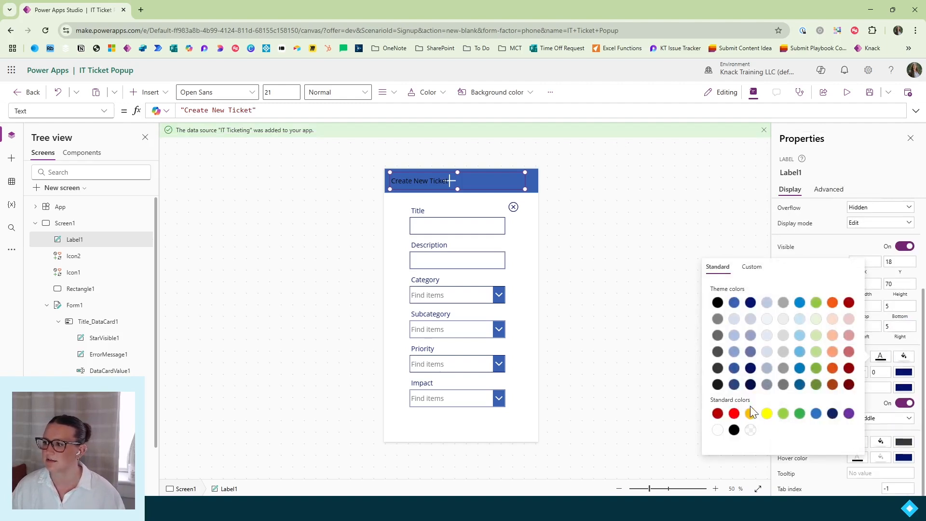
pyautogui.click(719, 431)
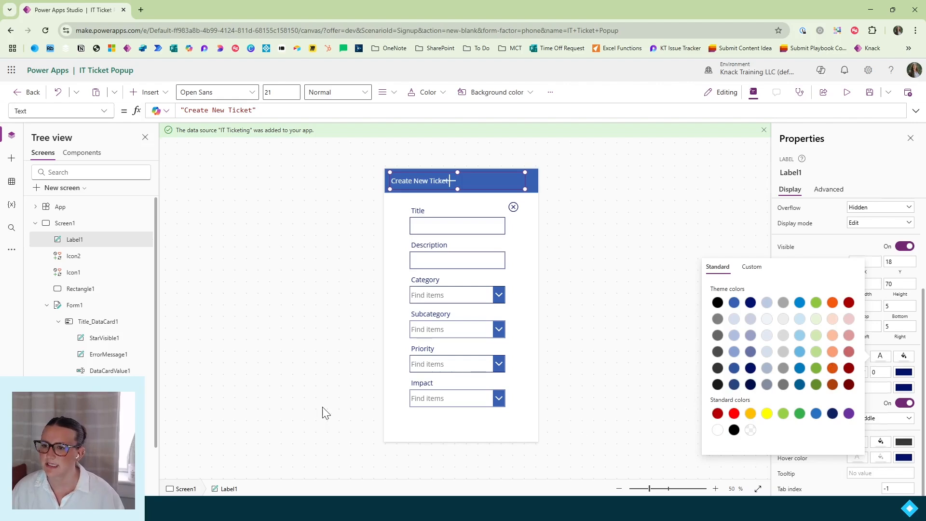
# Step: Move the Add icon to the left end of the header bar, at about X 25, Y 24
pyautogui.click(87, 256)
pyautogui.click(89, 273)
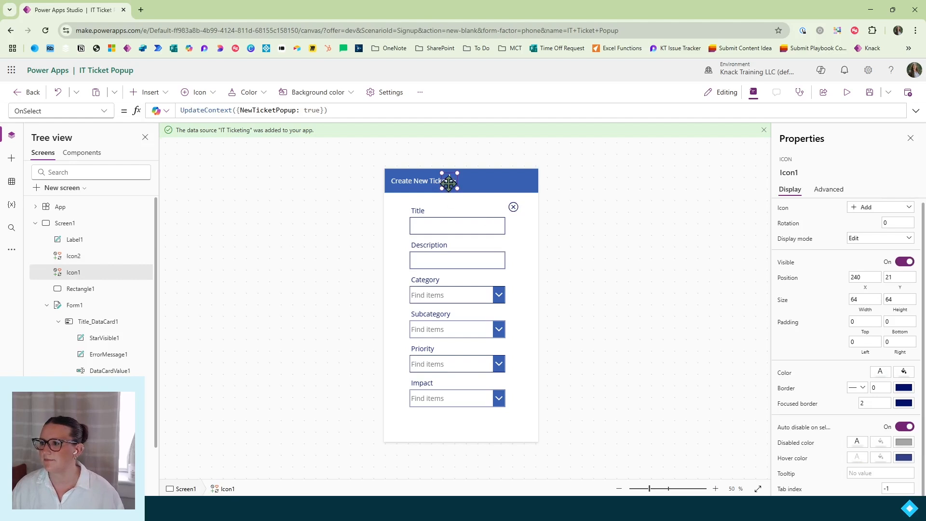
pyautogui.moveTo(448, 183); pyautogui.dragTo(401, 187)
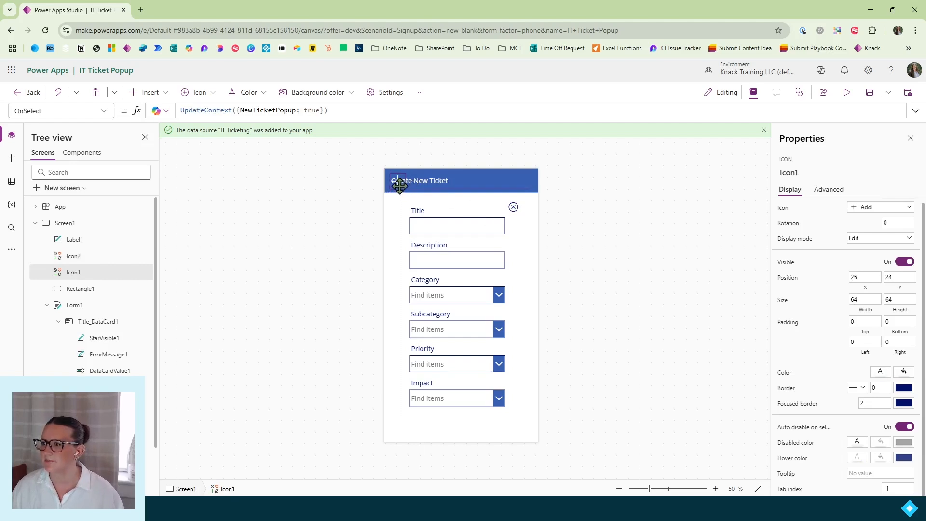
# Step: Resize the "Create New Ticket" label to about 484 by 67, starting beside the Add icon at about X 101
pyautogui.click(451, 182)
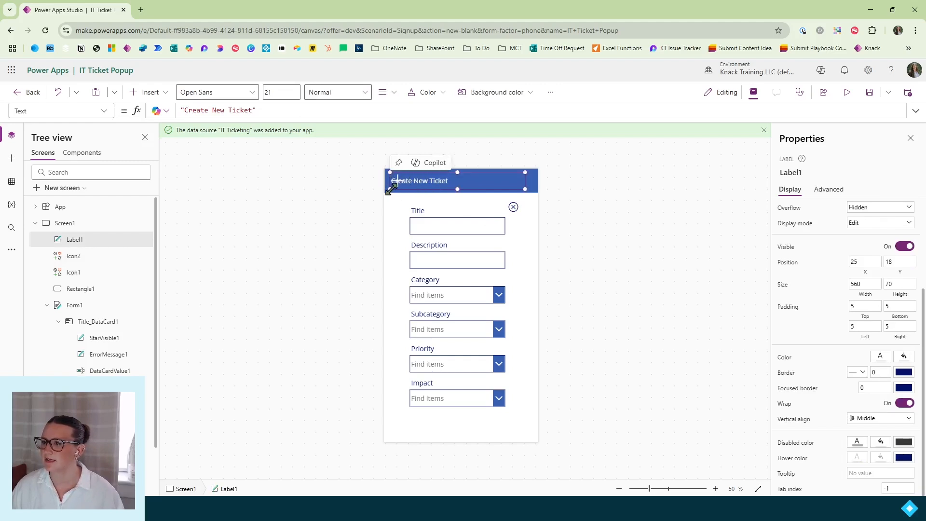
pyautogui.moveTo(390, 188)
pyautogui.mouseDown()
pyautogui.moveTo(437, 189)
pyautogui.moveTo(409, 189)
pyautogui.mouseUp()
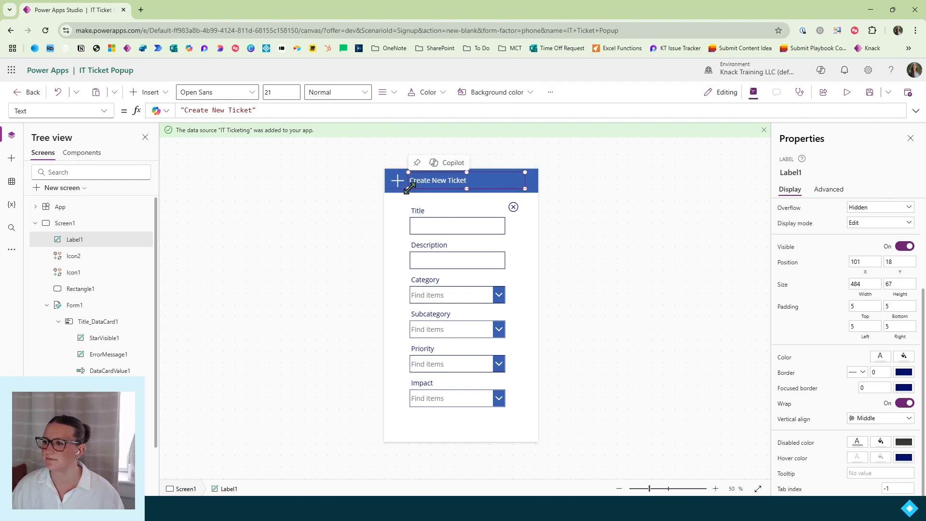
pyautogui.click(535, 241)
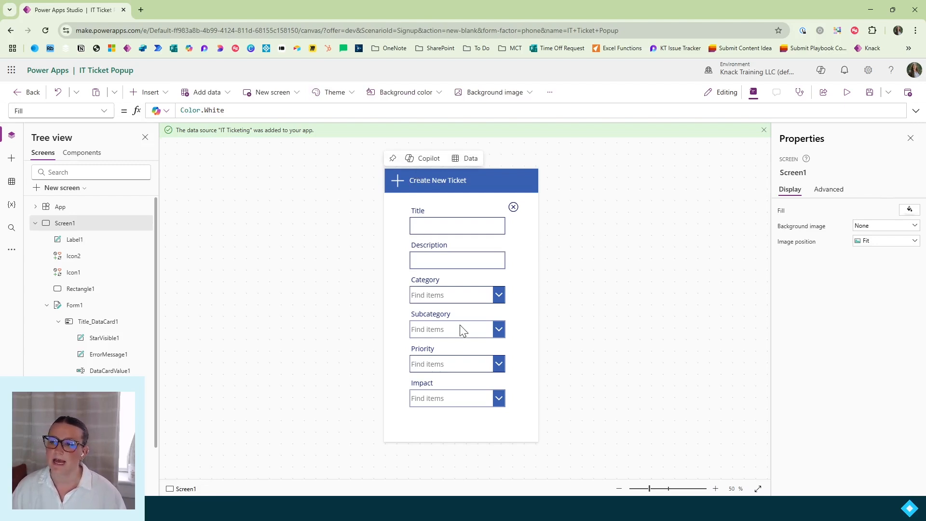
# Step: Insert a rectangle over the form area below the header, at about X 54, Y 112, sized about 531 by 910
pyautogui.click(153, 95)
pyautogui.write('re')
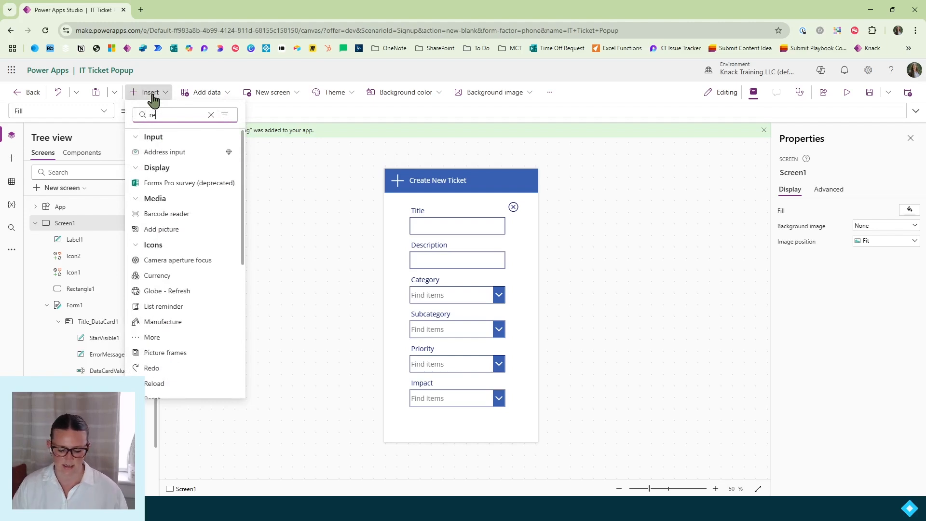
pyautogui.write('c')
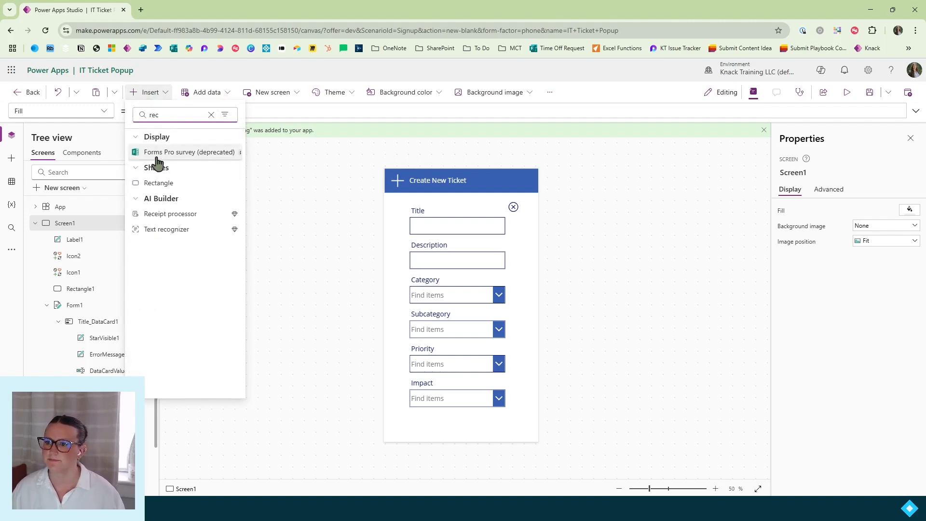
pyautogui.click(164, 191)
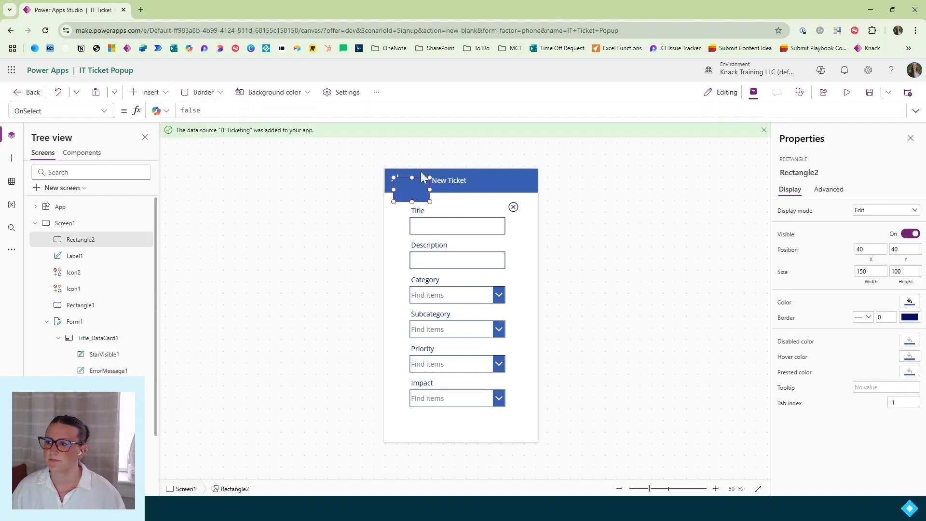
pyautogui.moveTo(403, 189); pyautogui.dragTo(526, 206)
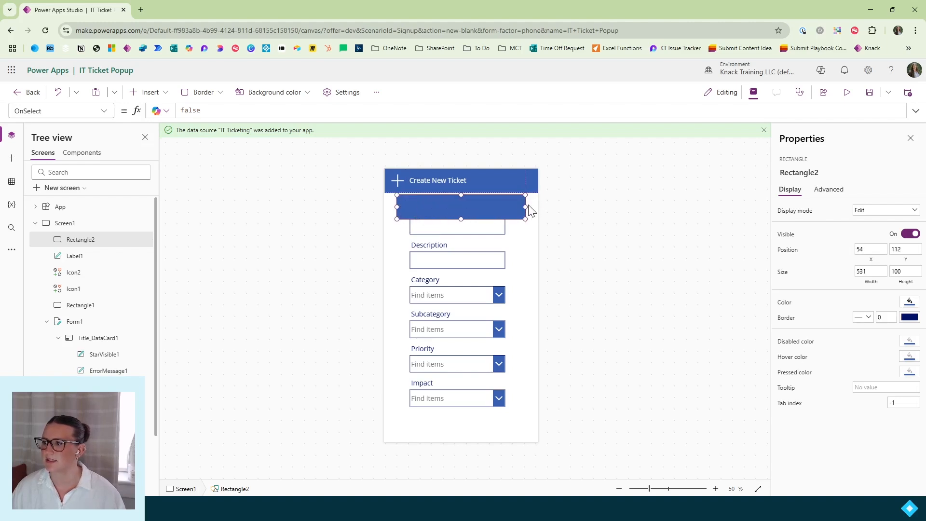
pyautogui.moveTo(462, 219); pyautogui.dragTo(470, 415)
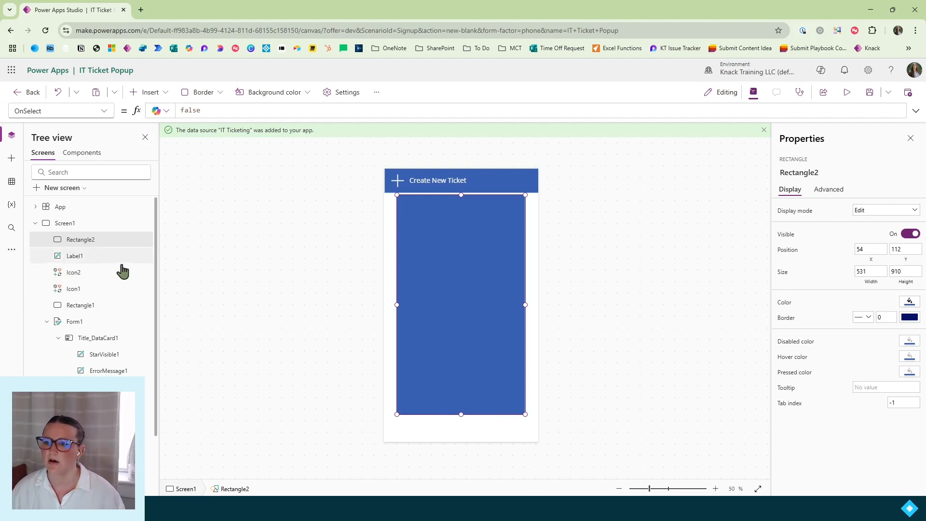
# Step: Send the new rectangle over the form area to the back and extend its height to about 930
pyautogui.click(54, 320)
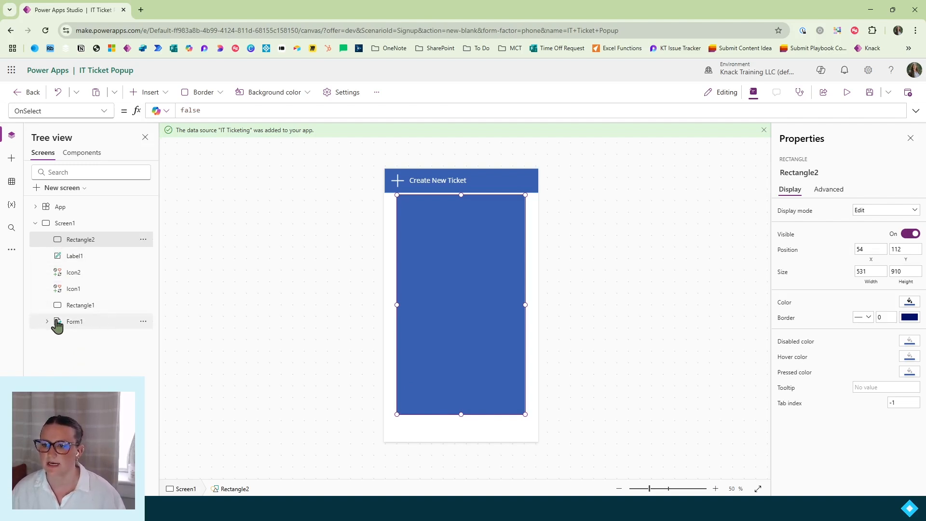
pyautogui.click(145, 241)
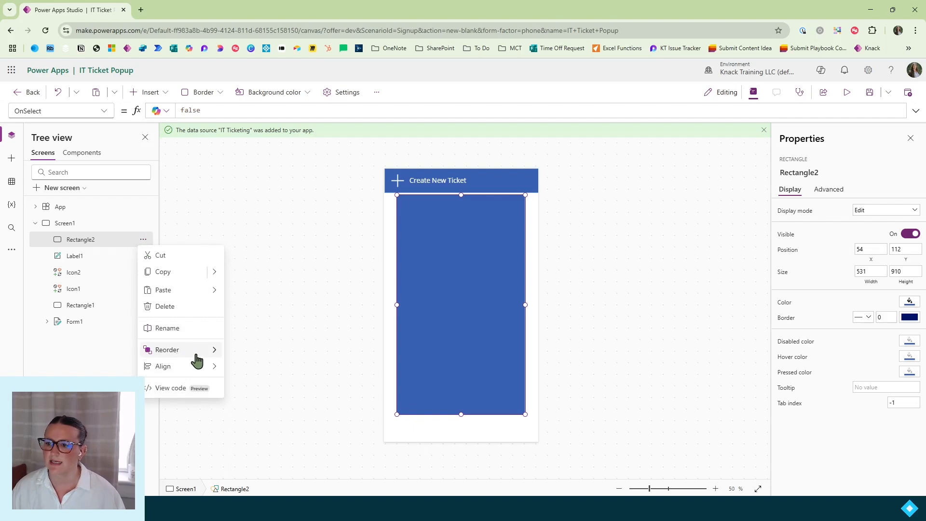
pyautogui.moveTo(197, 361)
pyautogui.click(266, 405)
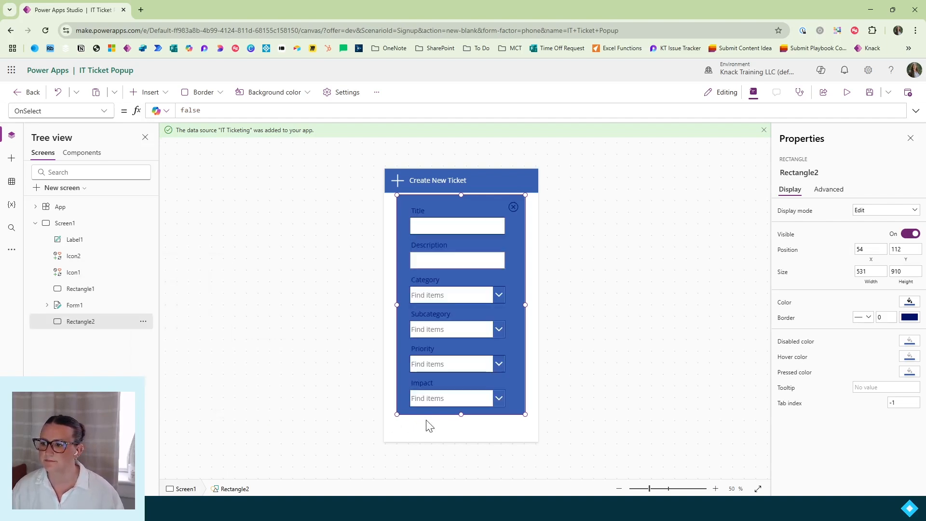
pyautogui.moveTo(460, 413); pyautogui.dragTo(460, 418)
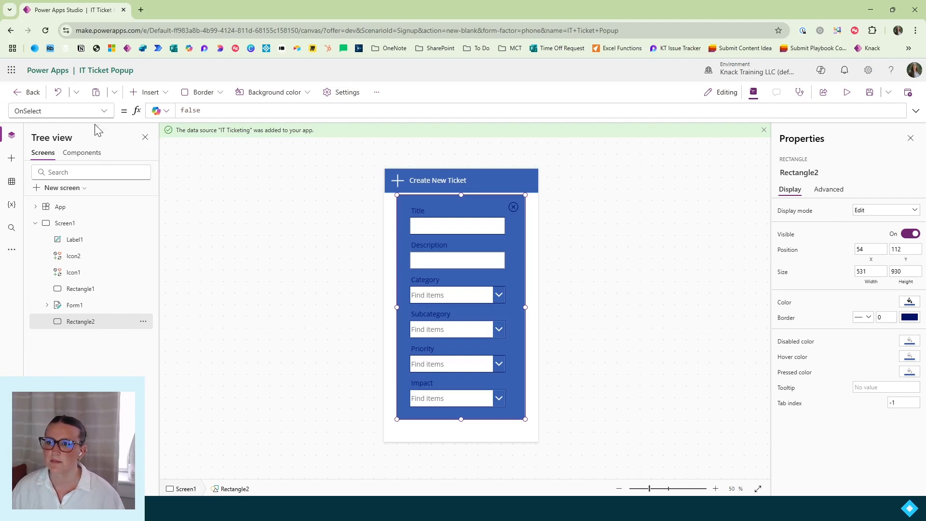
# Step: Set the Fill formula of the form's background rectangle to RGBA(56, 96, 178, .3)
pyautogui.click(104, 112)
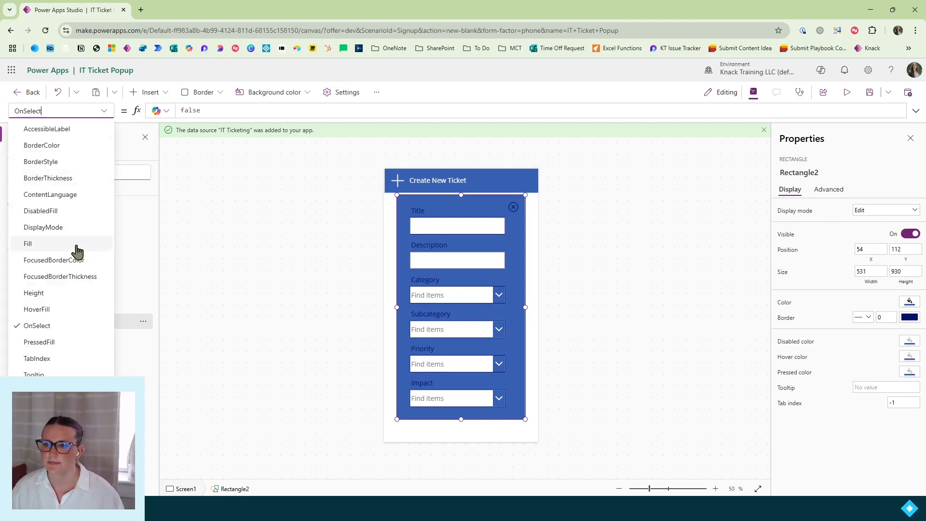
pyautogui.click(61, 244)
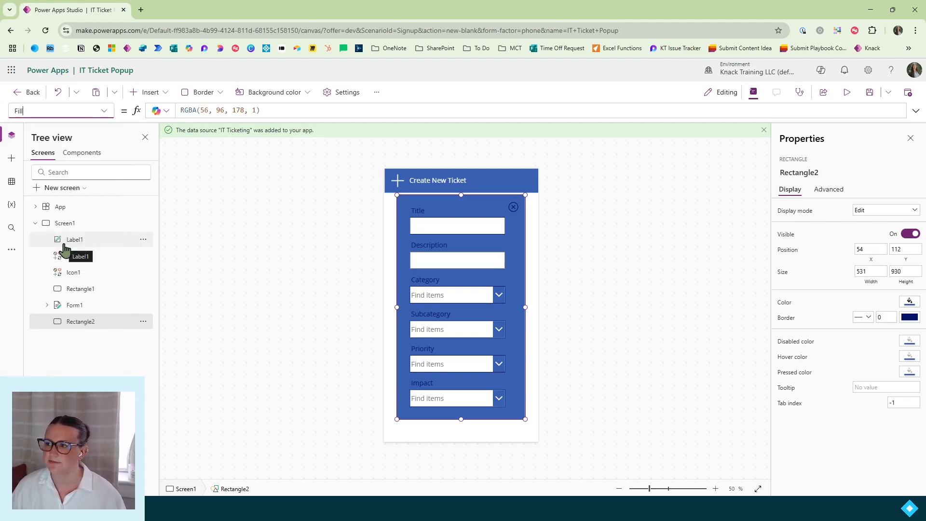
pyautogui.click(255, 110)
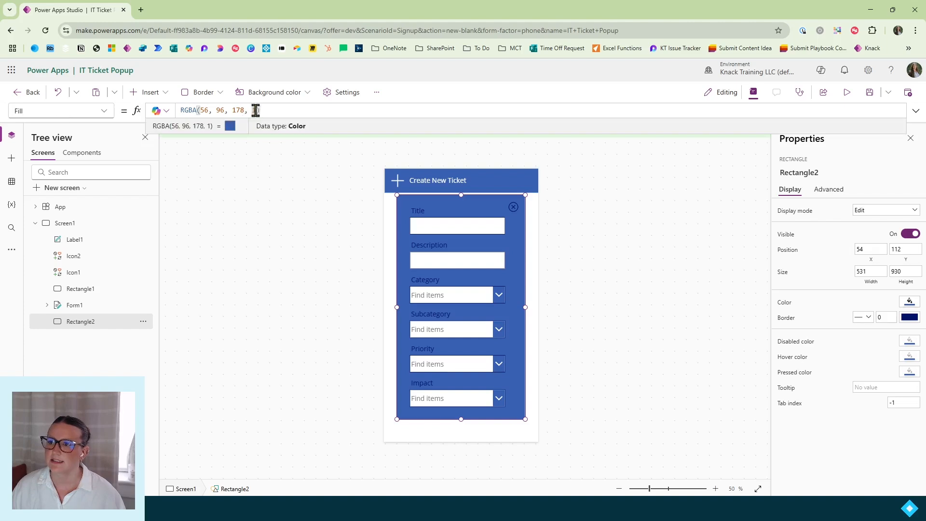
pyautogui.doubleClick(255, 110)
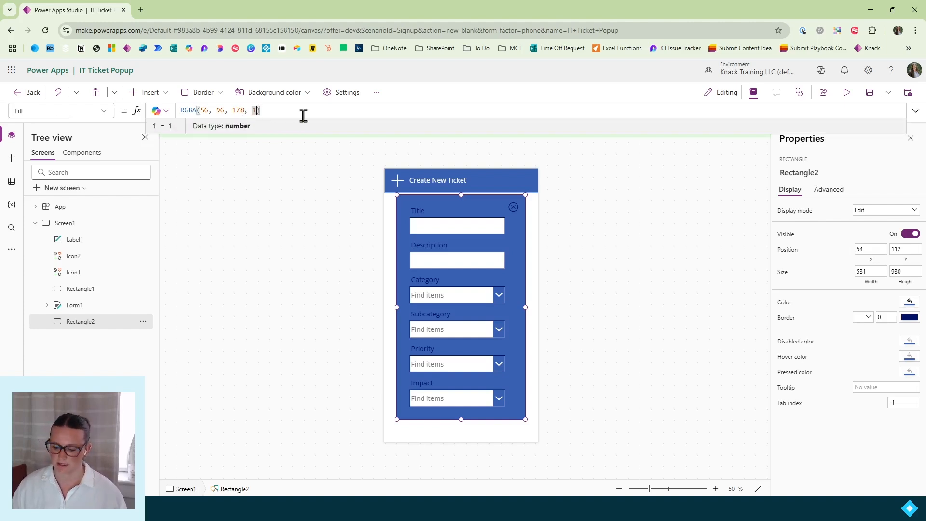
pyautogui.write('.5')
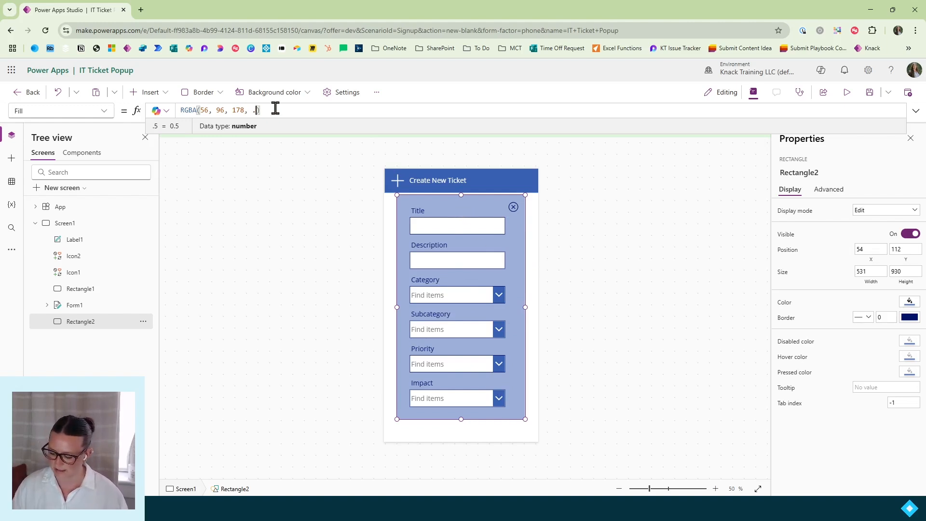
pyautogui.write('4')
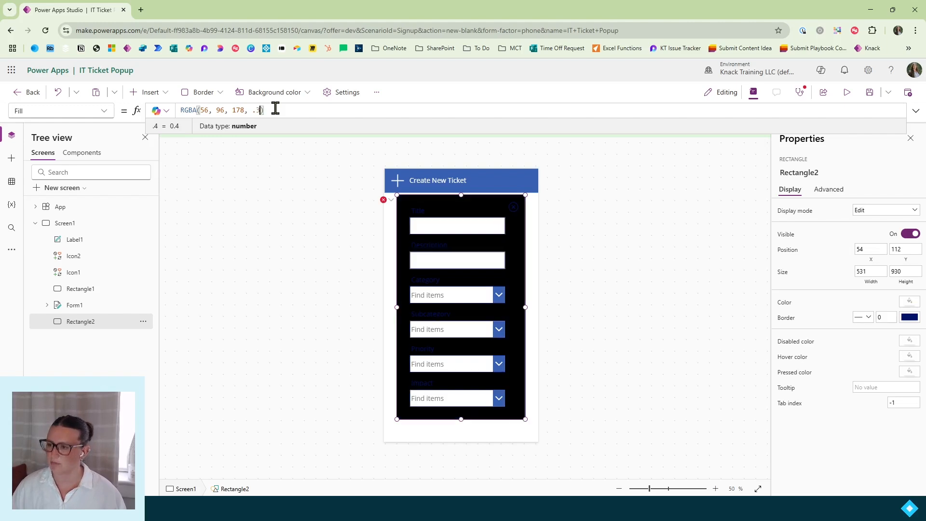
pyautogui.write('3')
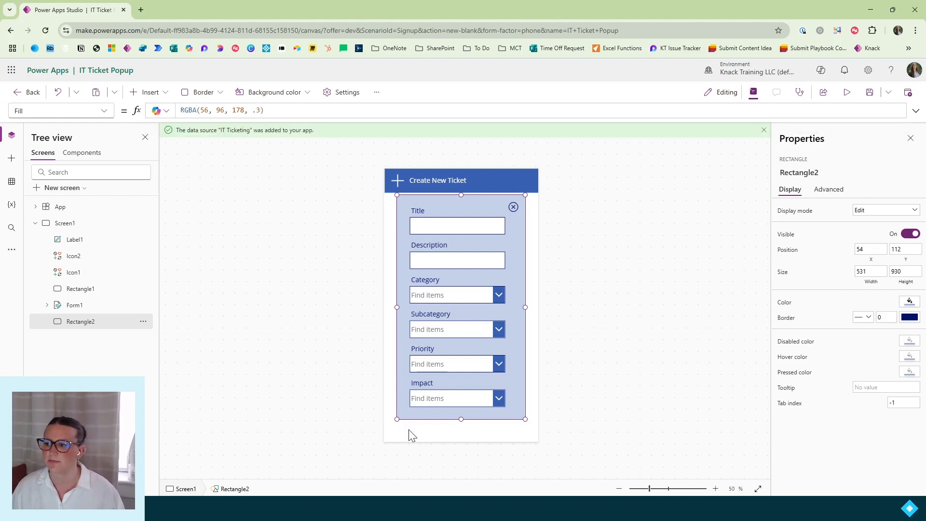
# Step: Insert a vertical gallery on Screen1 and connect it to the IT Ticketing data source
pyautogui.click(409, 430)
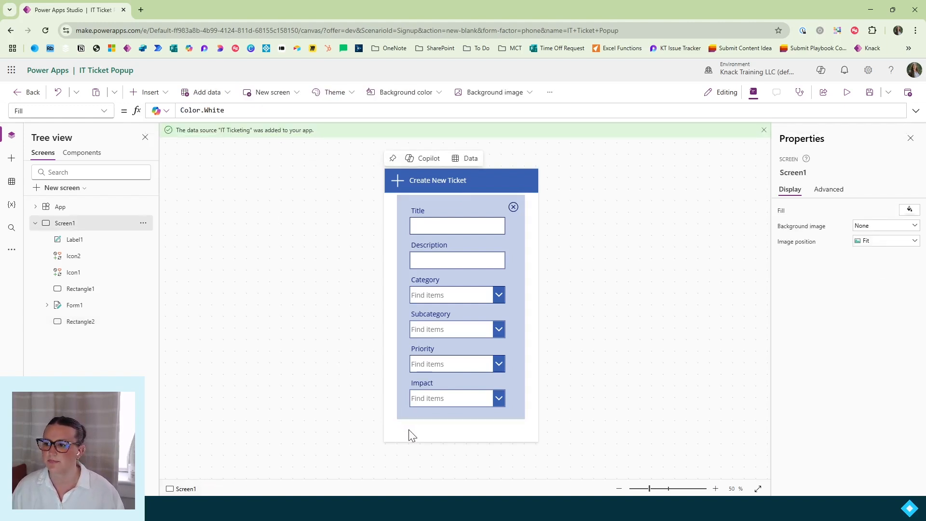
pyautogui.click(147, 96)
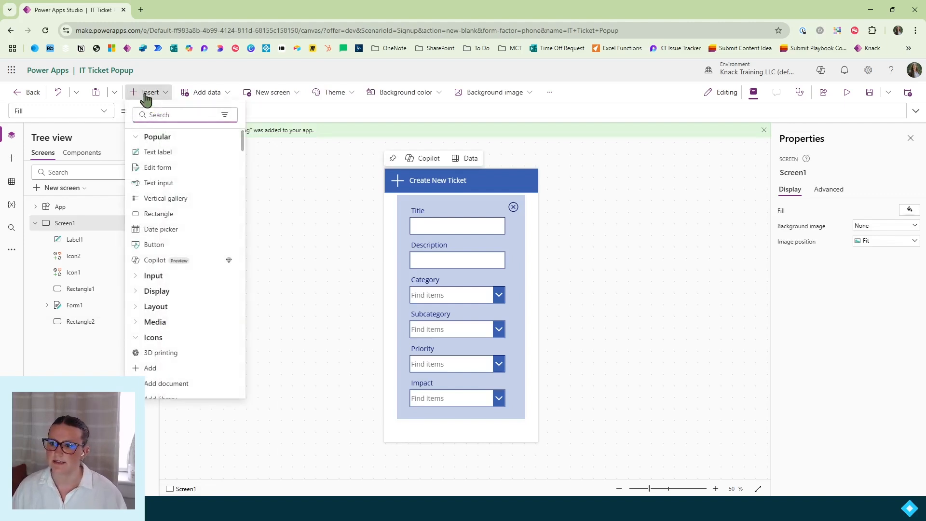
pyautogui.click(187, 200)
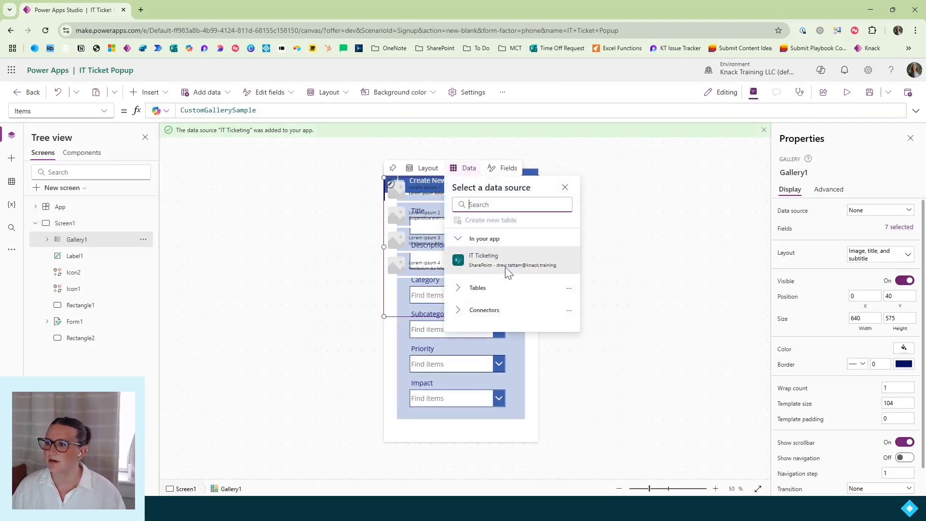
pyautogui.click(505, 263)
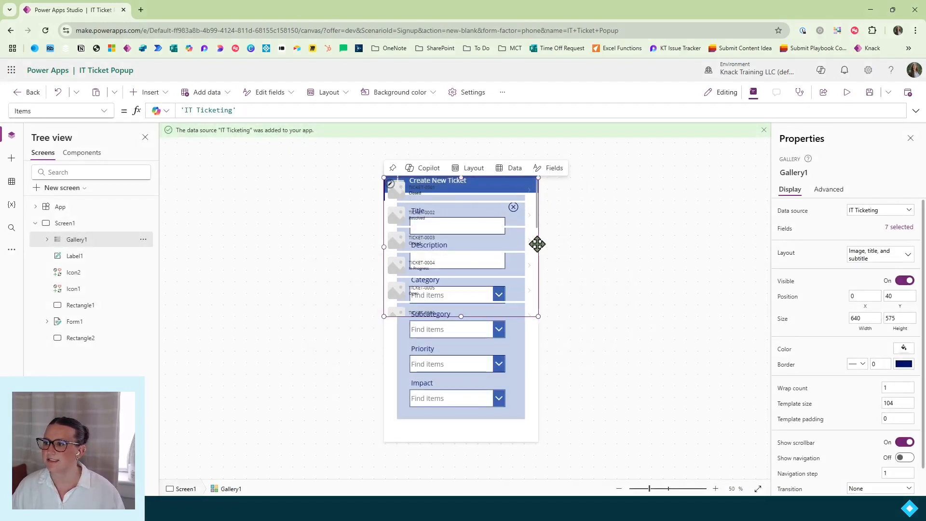
# Step: Move the gallery just below the header at X 0, Y 112, and stretch it to the screen's lower edge, about 1024 high
pyautogui.scroll(-3, 537, 256)
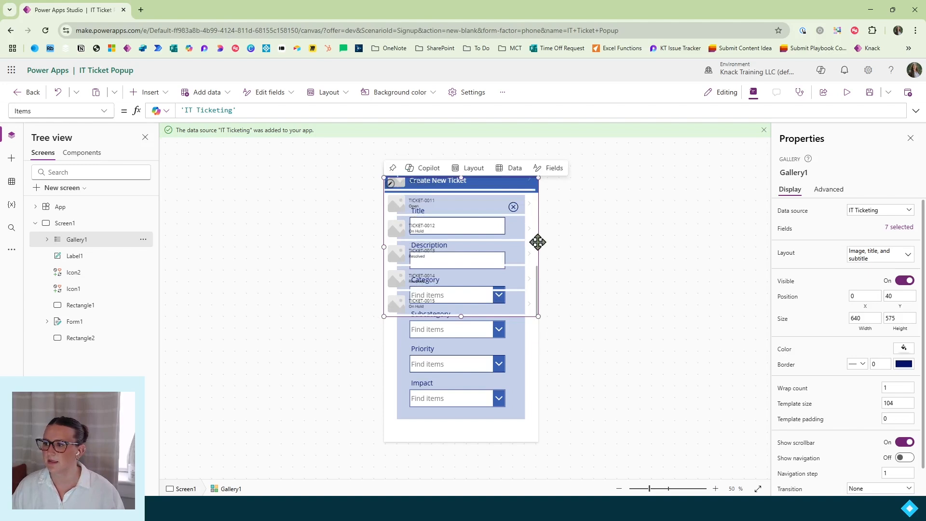
pyautogui.click(542, 248)
pyautogui.click(538, 247)
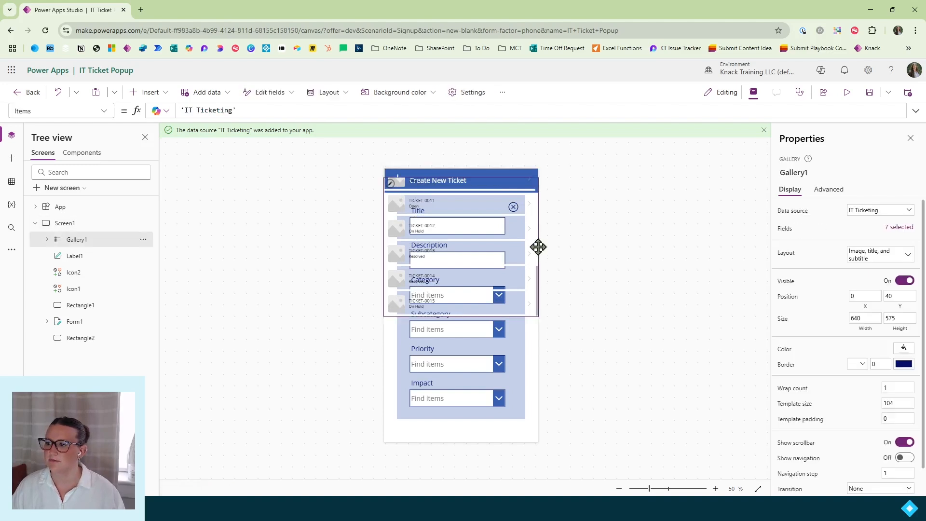
pyautogui.moveTo(531, 316); pyautogui.dragTo(529, 334)
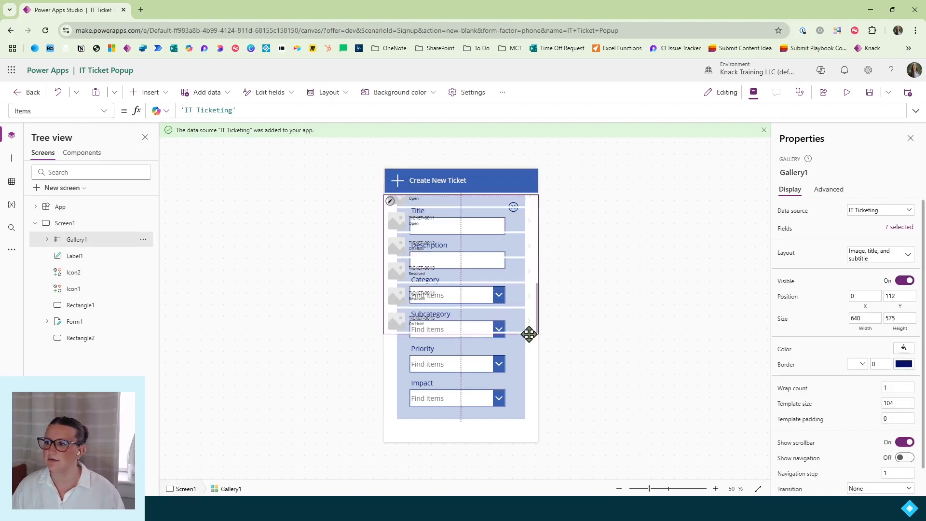
pyautogui.moveTo(462, 334); pyautogui.dragTo(460, 442)
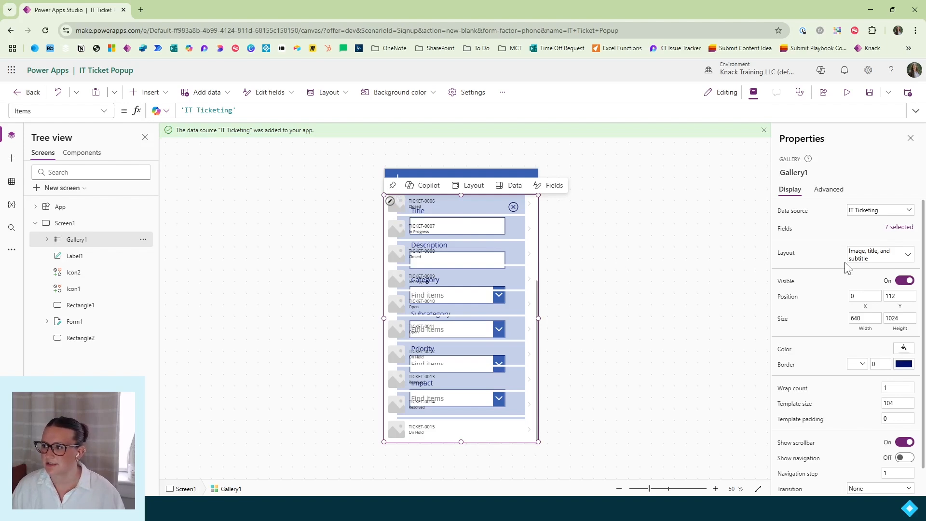
# Step: Change the gallery's layout to Title and subtitle, and set its subtitle field to Category
pyautogui.click(872, 256)
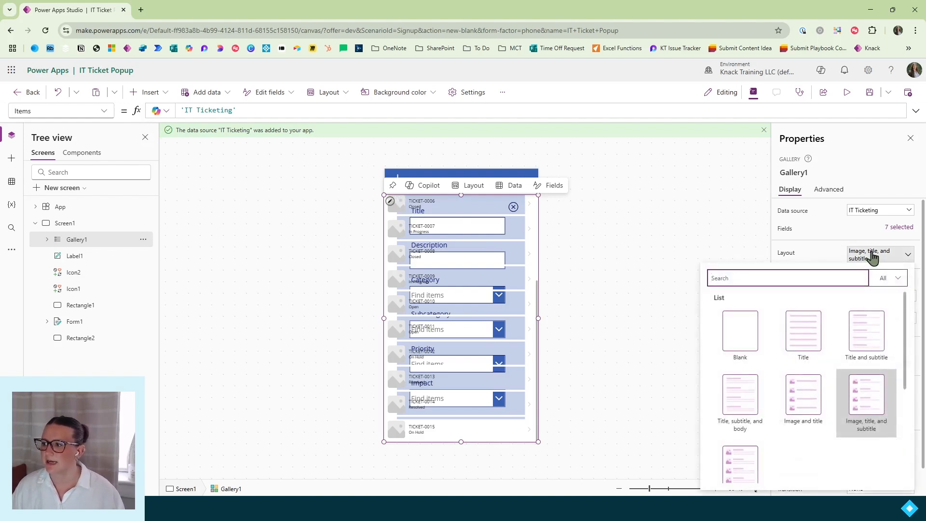
pyautogui.click(874, 340)
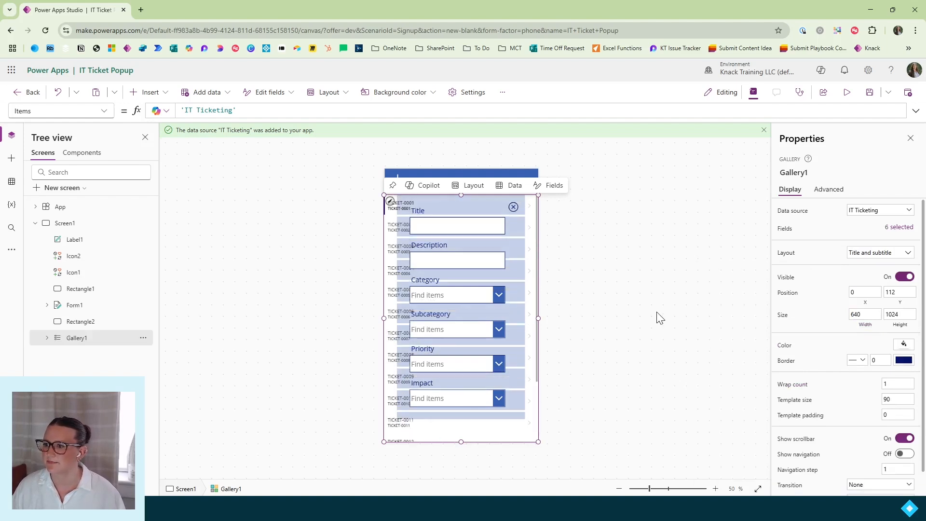
pyautogui.click(897, 228)
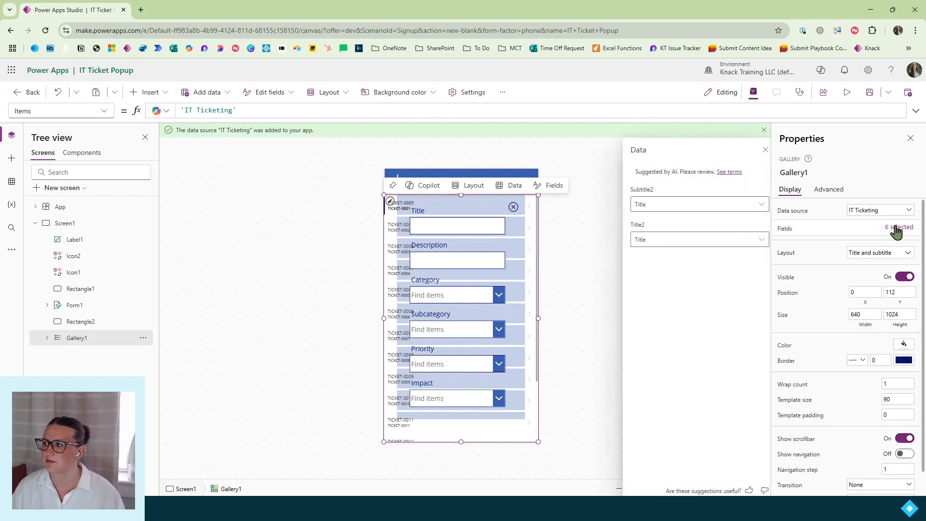
pyautogui.click(690, 240)
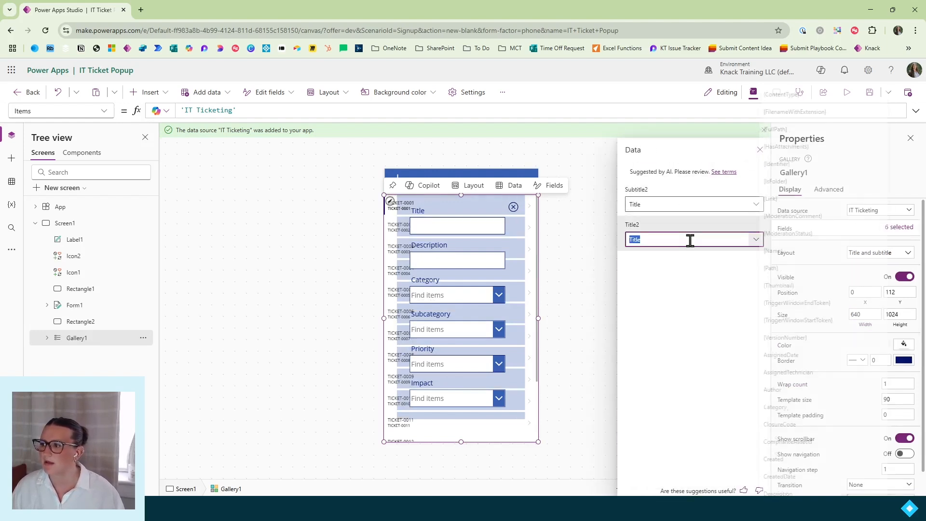
pyautogui.click(689, 239)
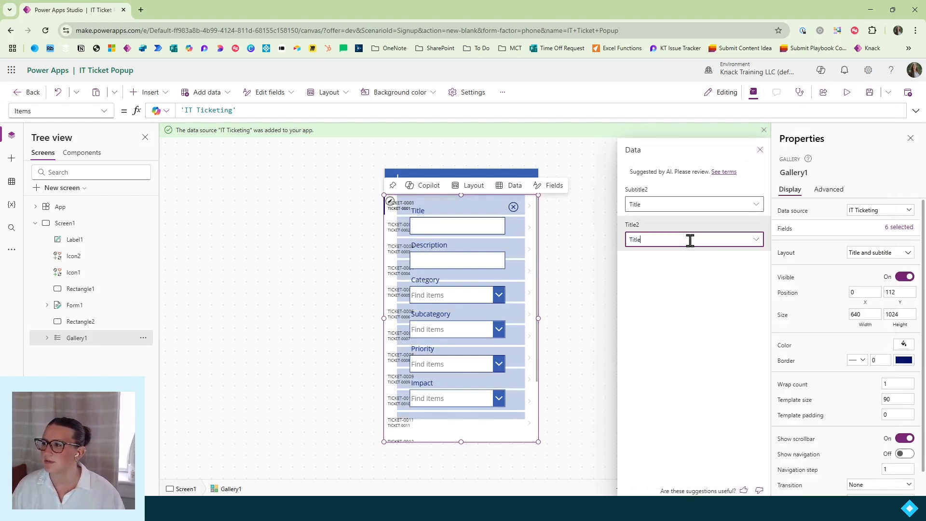
pyautogui.click(693, 205)
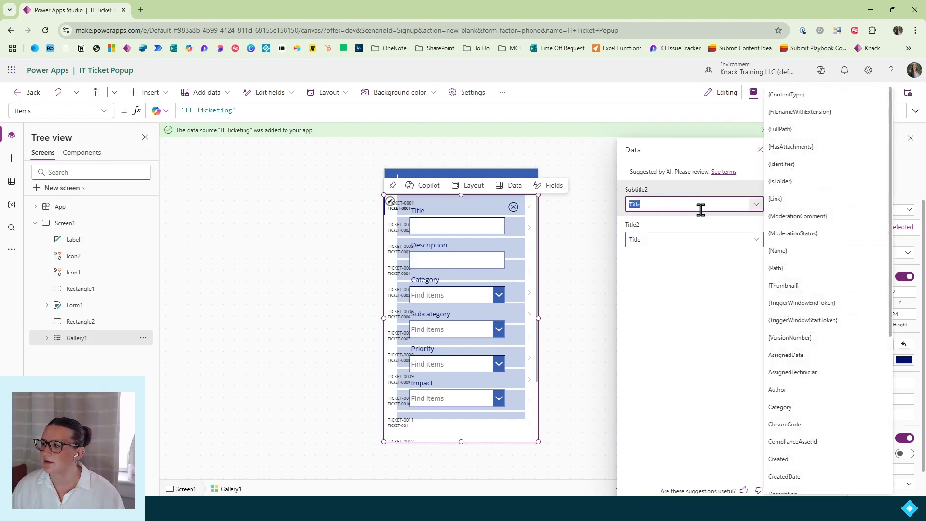
pyautogui.scroll(-1, 811, 357)
pyautogui.click(812, 359)
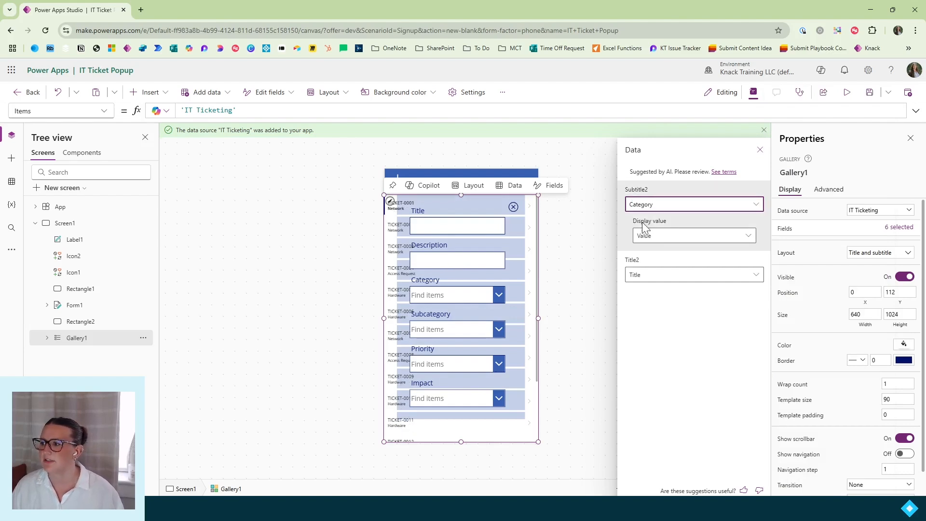
# Step: Set the gallery's title field to Description
pyautogui.click(650, 278)
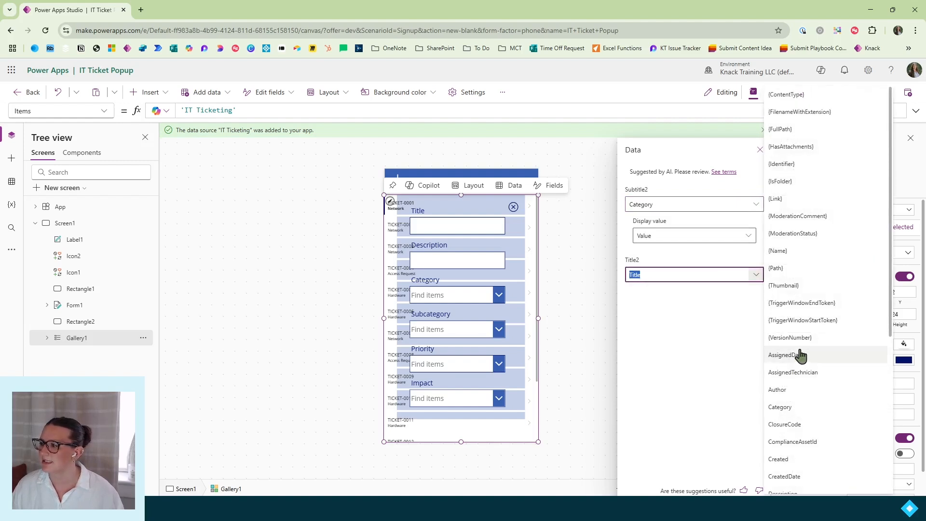
pyautogui.scroll(-2, 801, 386)
pyautogui.click(791, 397)
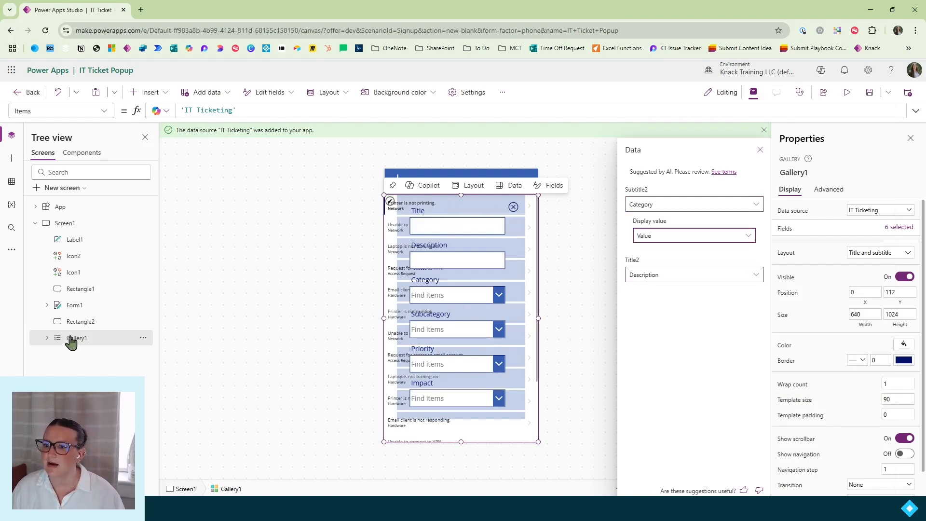
# Step: Send the ticket gallery to the back, behind the form and its background rectangle
pyautogui.click(144, 341)
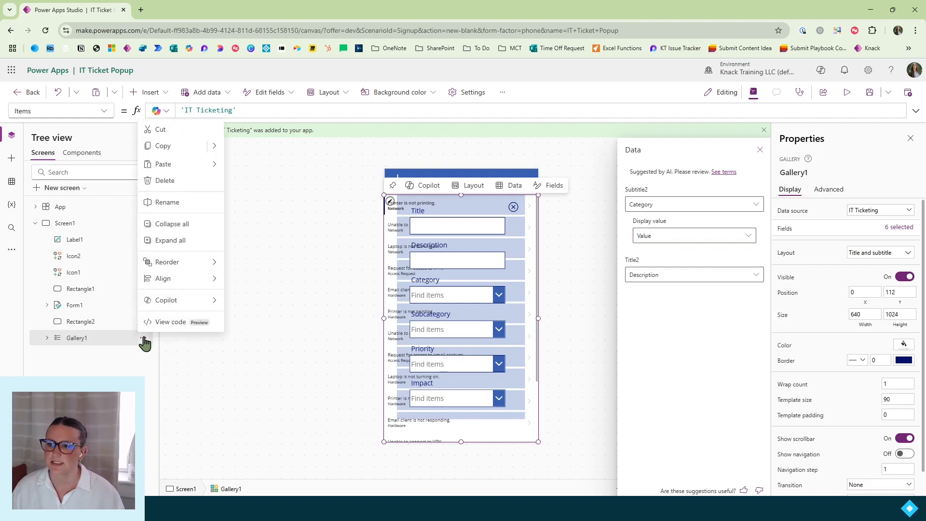
pyautogui.moveTo(187, 265)
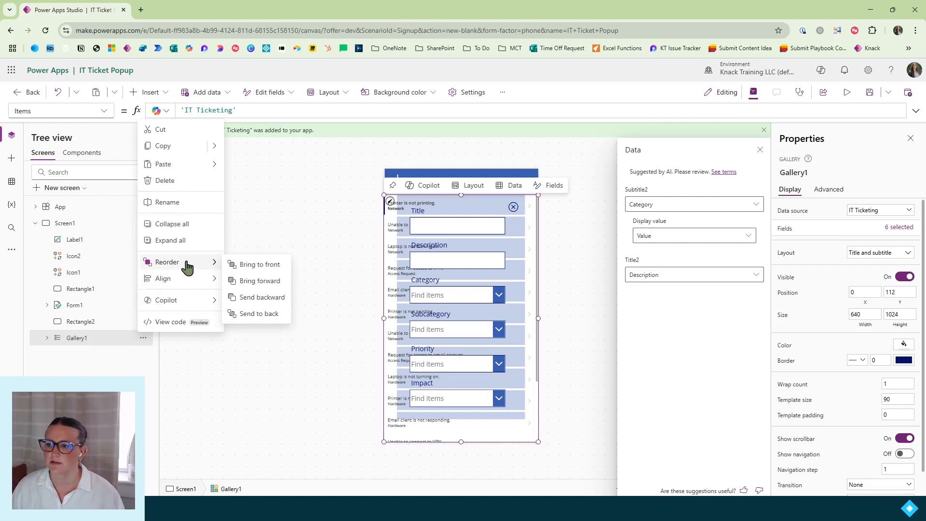
pyautogui.click(243, 312)
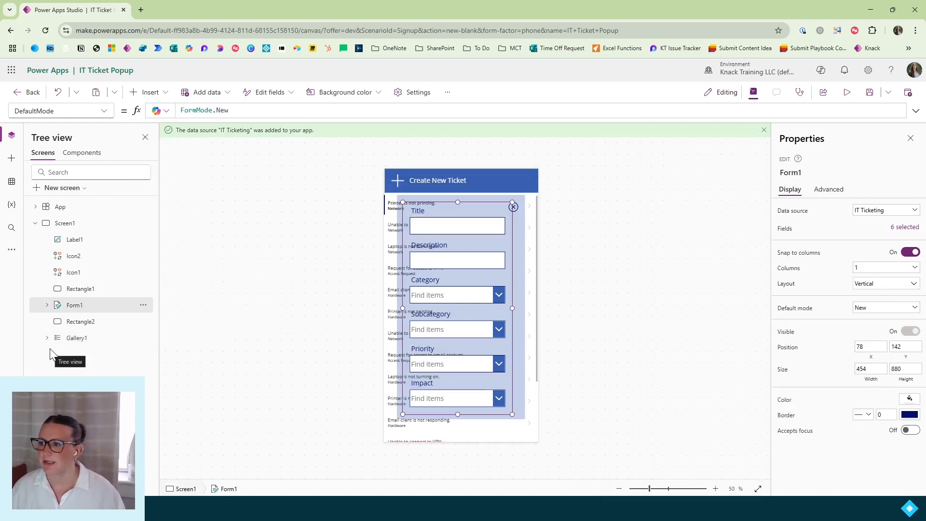
# Step: Give the form's background rectangle an opaque light blue theme fill, RGBA(186, 202, 226, 1)
pyautogui.click(80, 323)
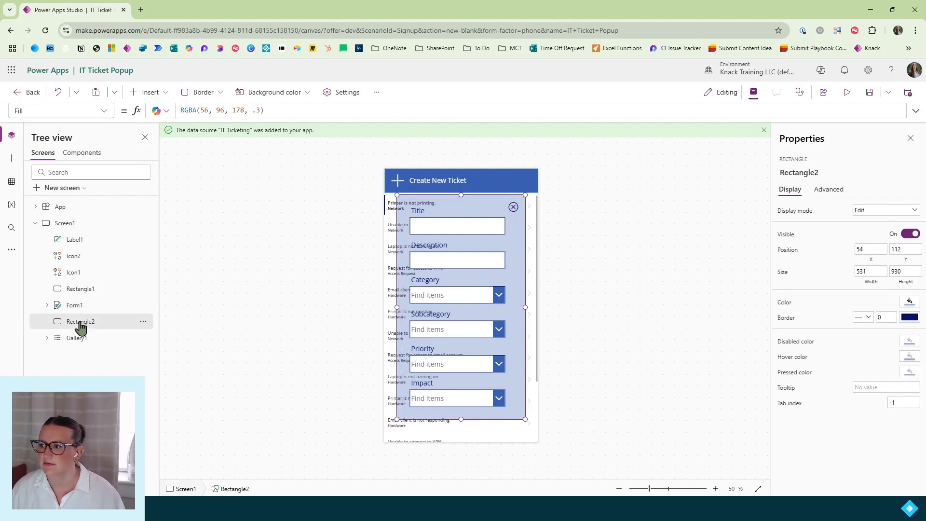
pyautogui.click(259, 111)
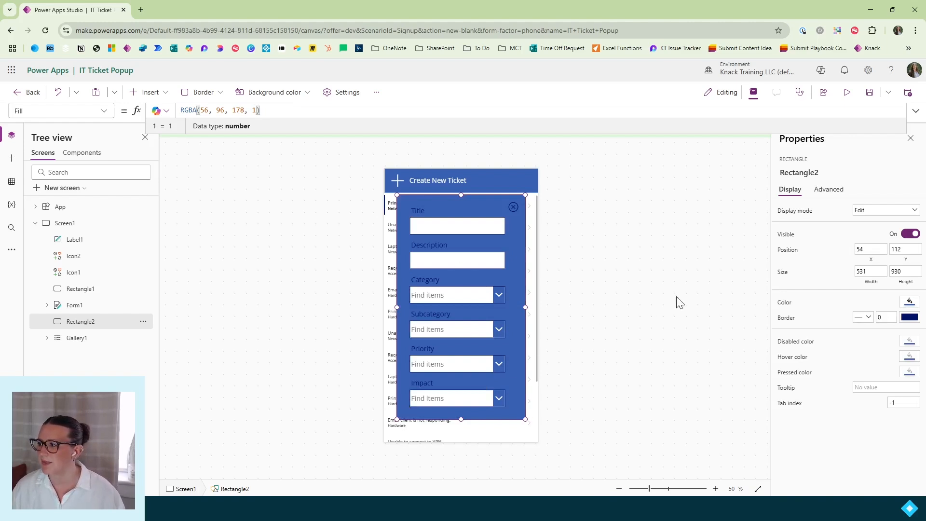
pyautogui.click(914, 305)
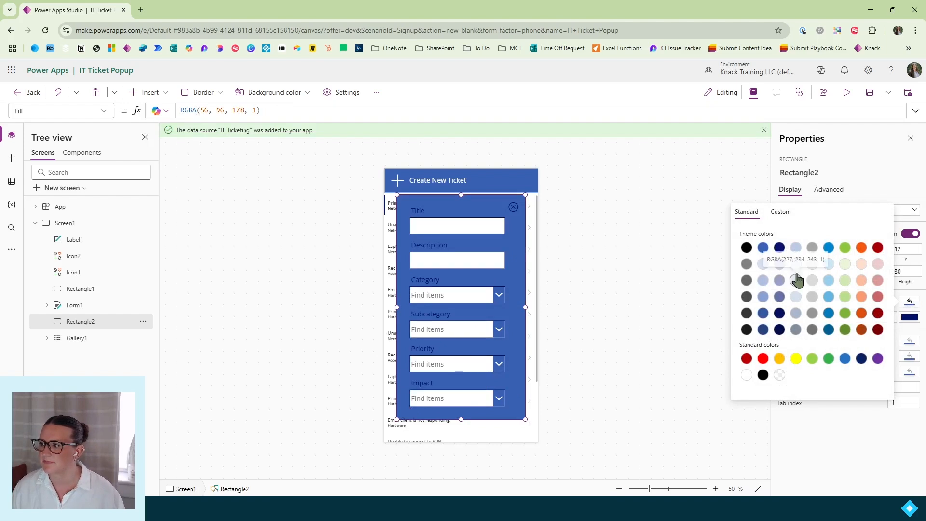
pyautogui.click(796, 249)
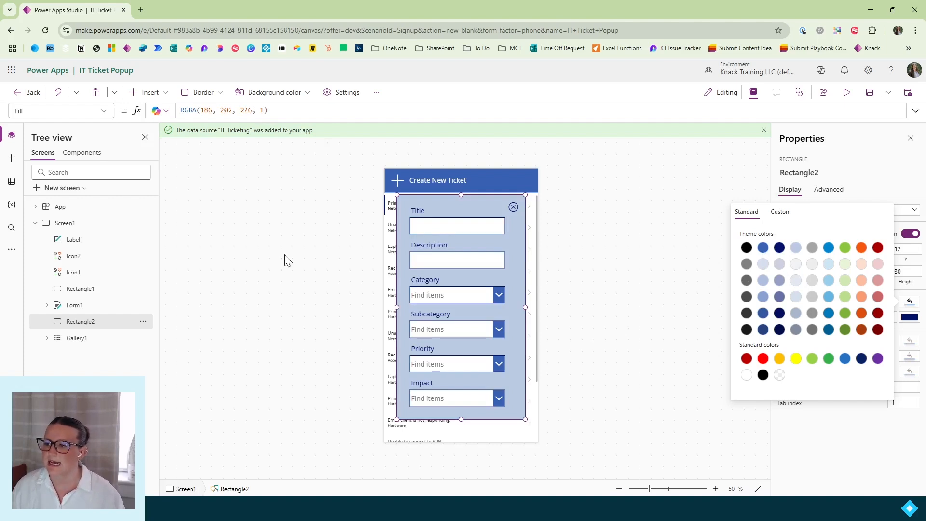
# Step: Extend the top edge of the form's background rectangle up to Y 85 and set its Visible property to NewTicketPopup
pyautogui.moveTo(462, 195); pyautogui.dragTo(461, 189)
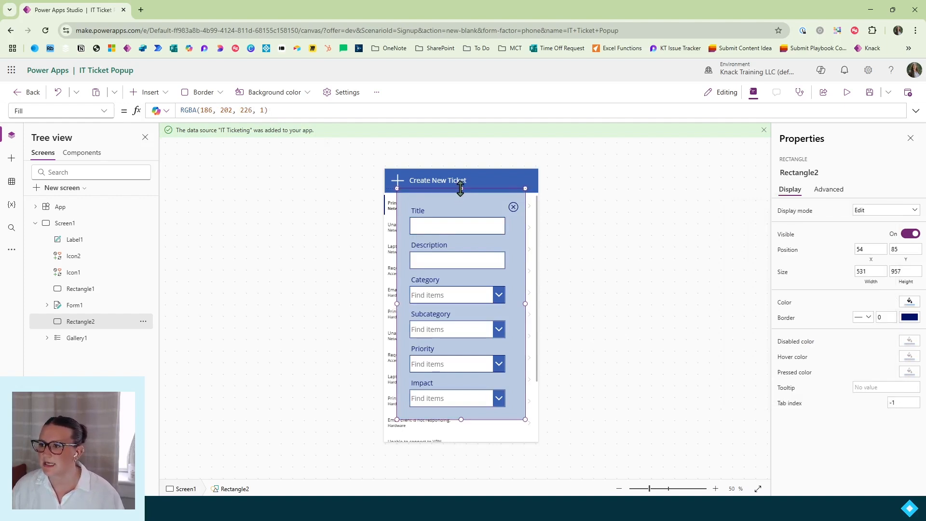
pyautogui.click(104, 111)
pyautogui.click(64, 391)
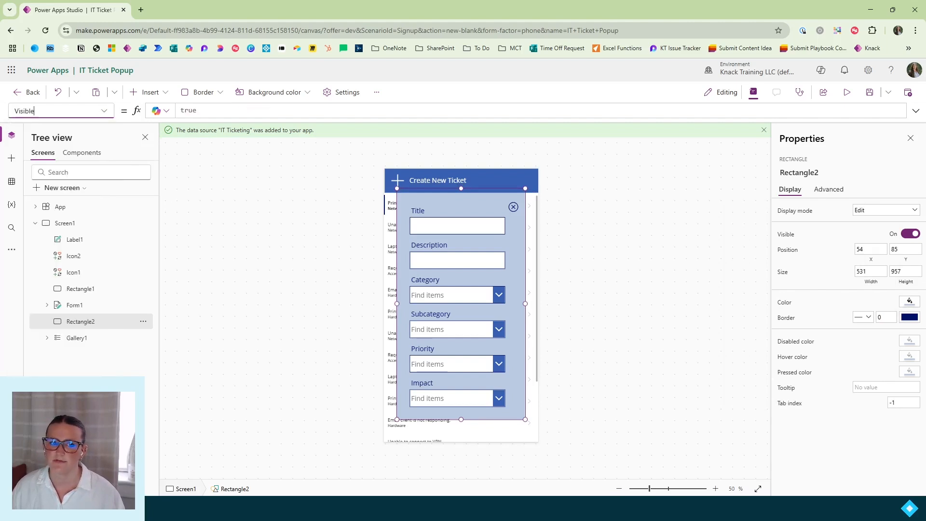
pyautogui.doubleClick(190, 111)
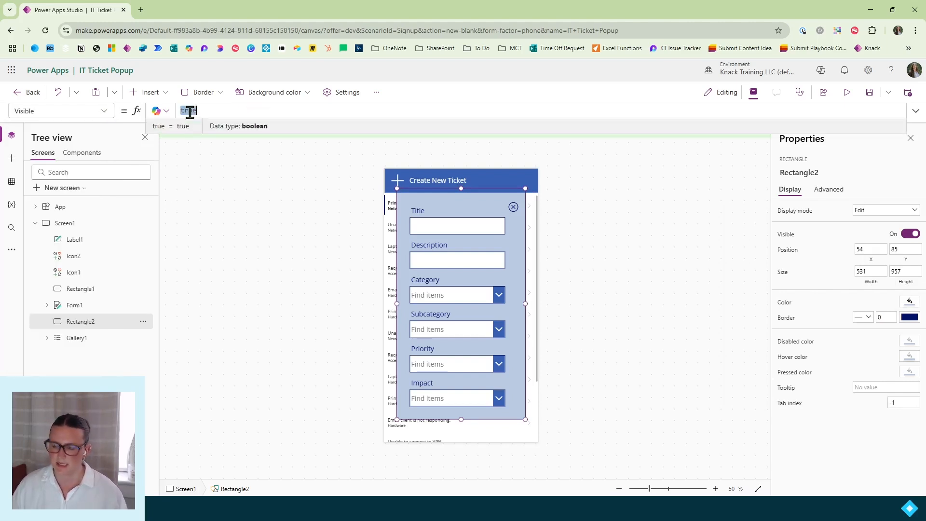
pyautogui.write('NewTicketPopup')
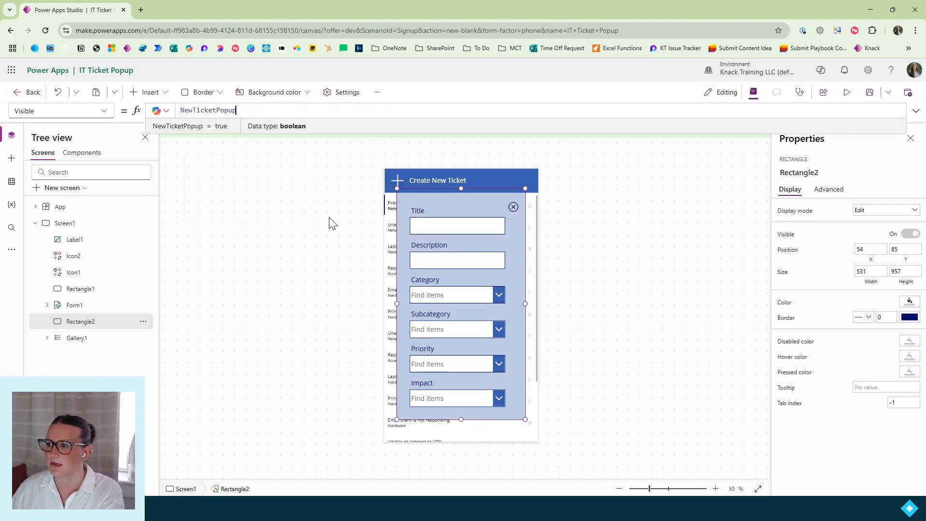
# Step: Preview the app, close the popup form, look through the ticket gallery, reopen the popup, and return to editing
pyautogui.click(849, 95)
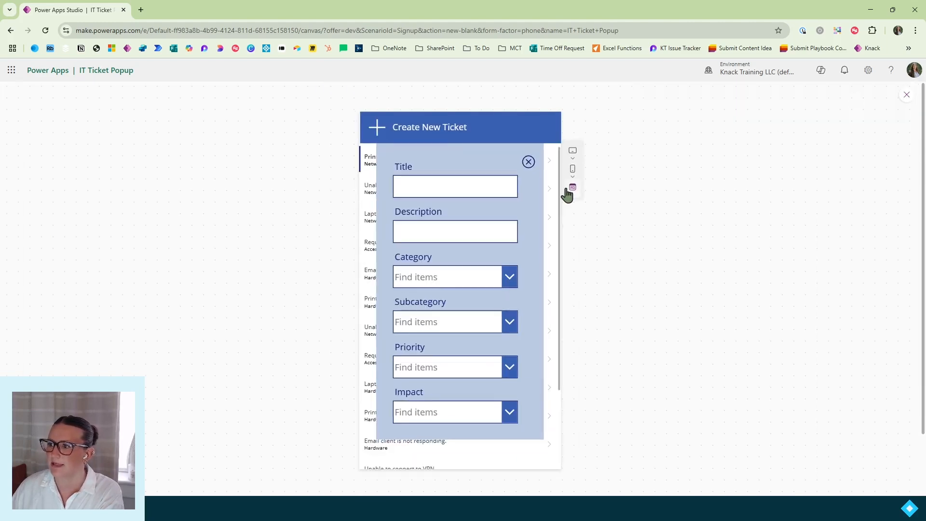
pyautogui.click(529, 162)
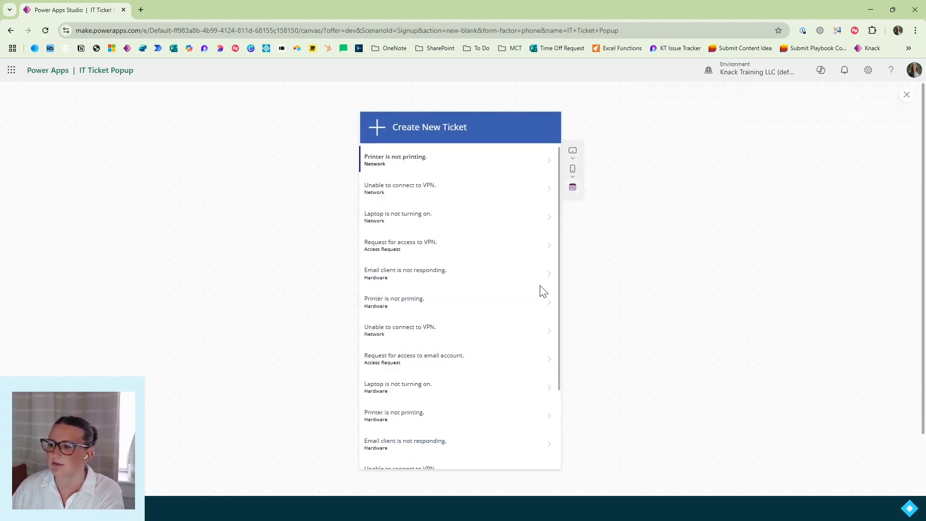
pyautogui.scroll(-3, 487, 264)
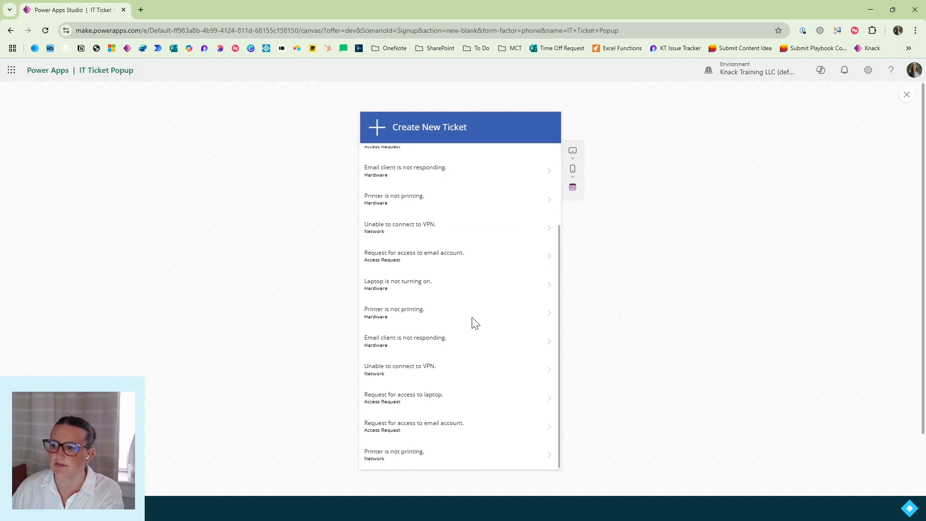
pyautogui.scroll(3, 475, 324)
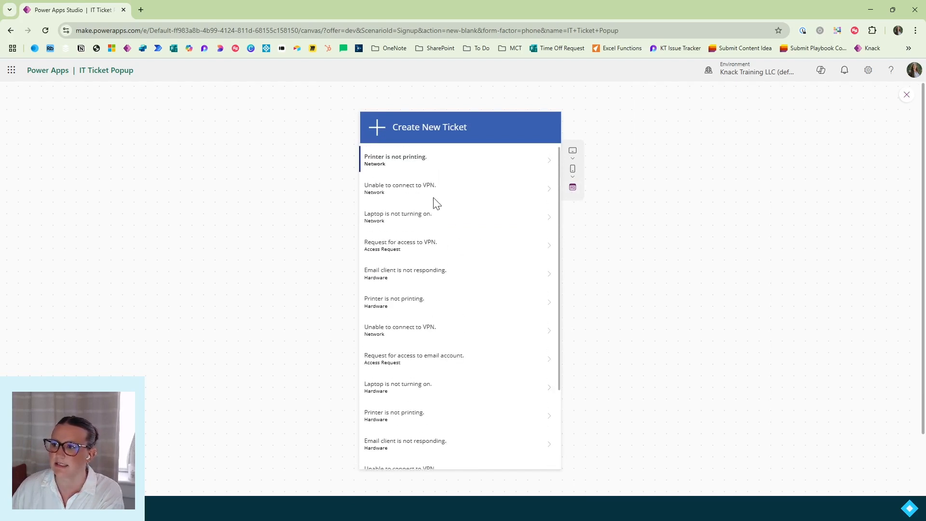
pyautogui.click(378, 129)
pyautogui.scroll(-2, 439, 261)
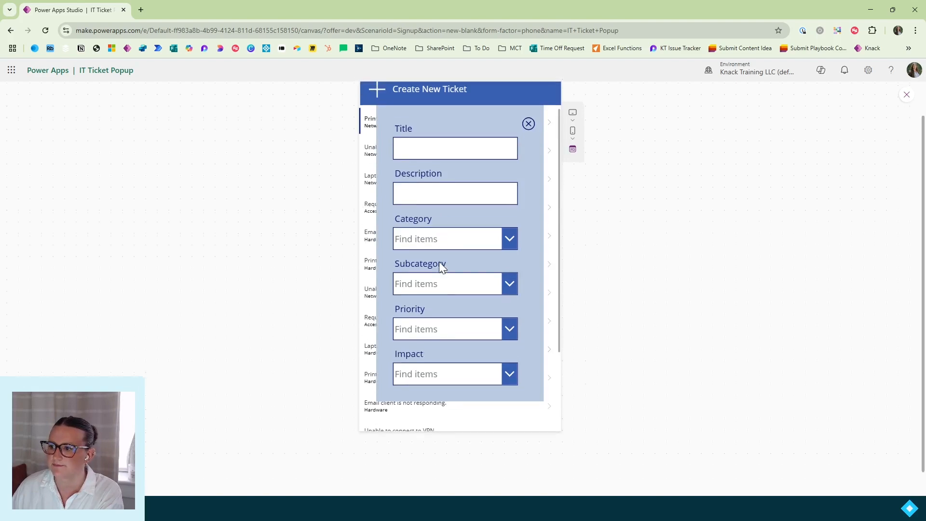
pyautogui.scroll(2, 439, 261)
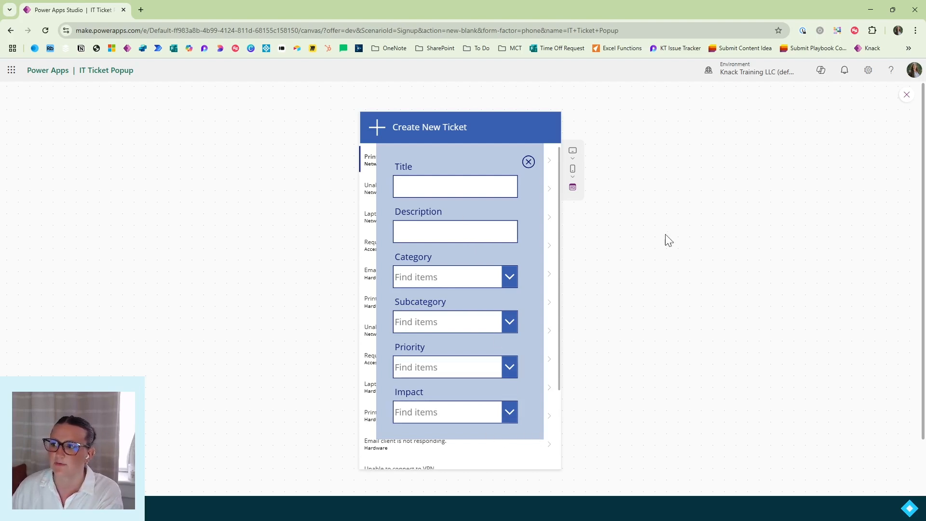
pyautogui.click(908, 96)
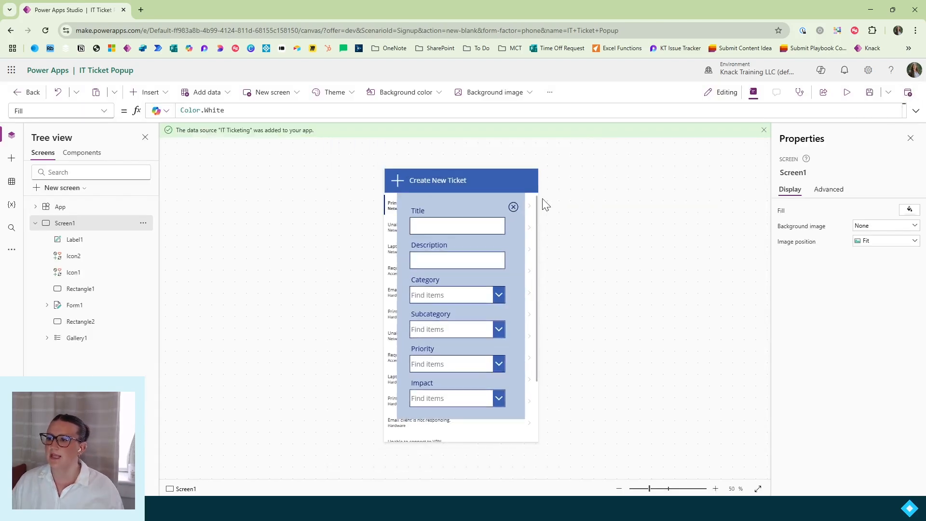
# Step: Move the form up against the header bar and raise its close icon to X 514, Y 112
pyautogui.click(68, 312)
pyautogui.press('Up')
pyautogui.press('Up')
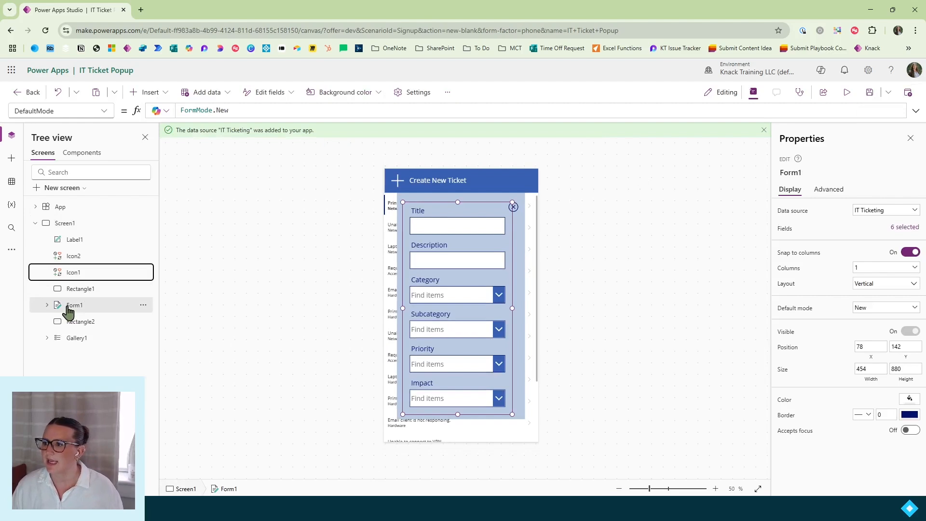
pyautogui.press('Down')
pyautogui.press('Down')
pyautogui.click(401, 214)
pyautogui.moveTo(401, 214); pyautogui.dragTo(401, 204)
pyautogui.click(514, 208)
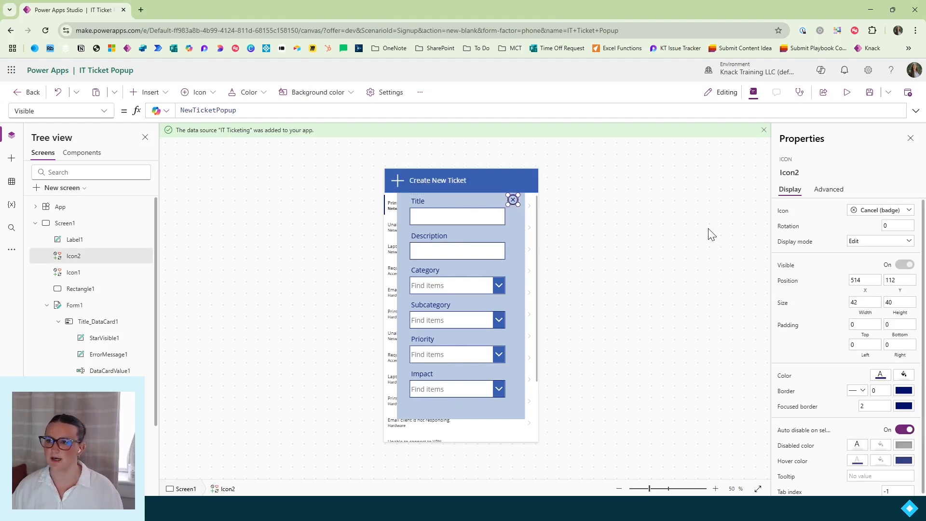
# Step: Insert a button below the Impact field, sized 202 by 41 and positioned at X 312, Y 983
pyautogui.click(162, 95)
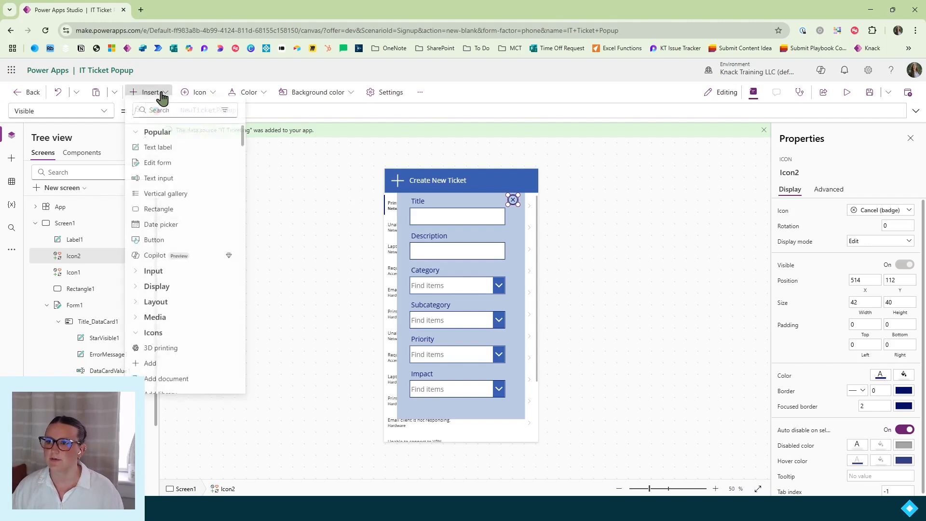
pyautogui.write('but')
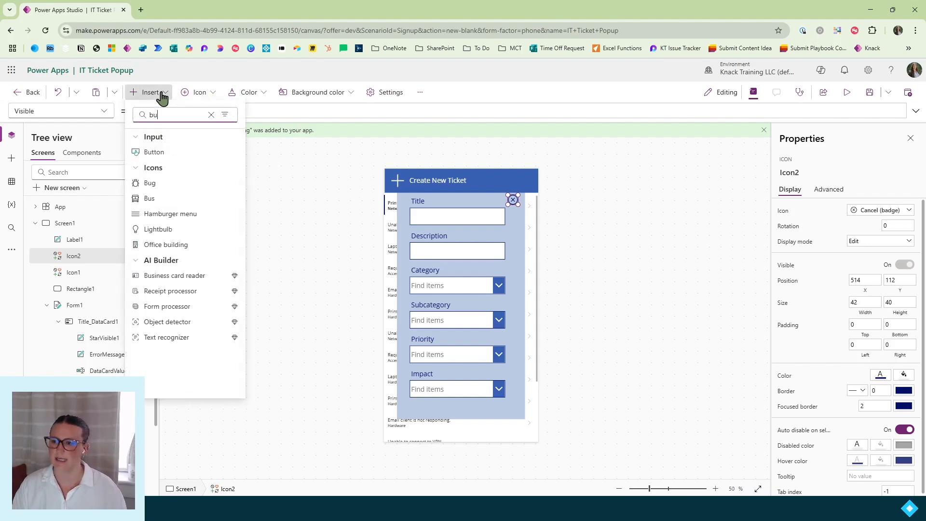
pyautogui.click(165, 154)
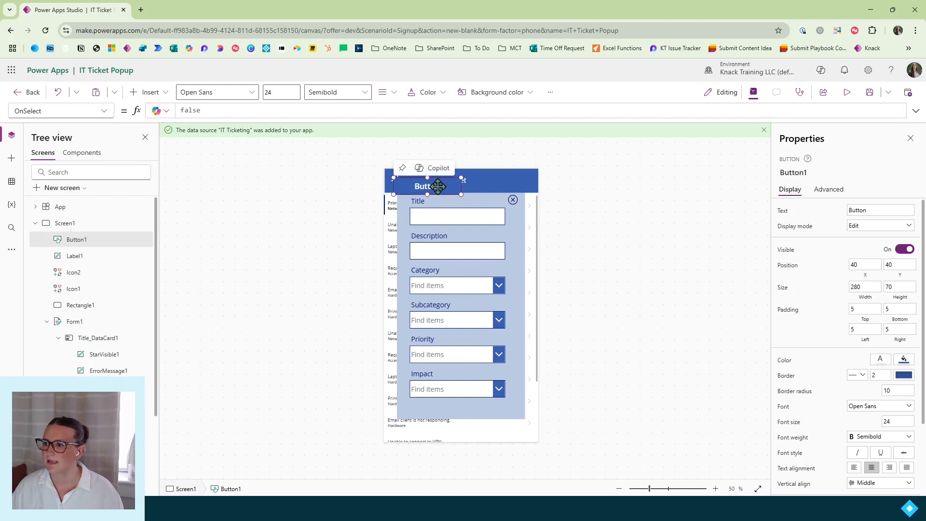
pyautogui.moveTo(437, 187); pyautogui.dragTo(469, 414)
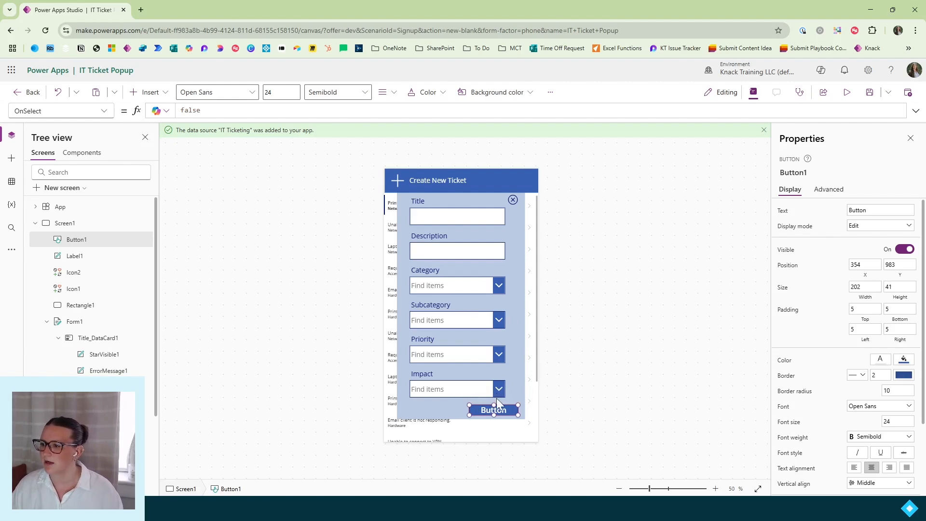
pyautogui.moveTo(511, 412); pyautogui.dragTo(500, 412)
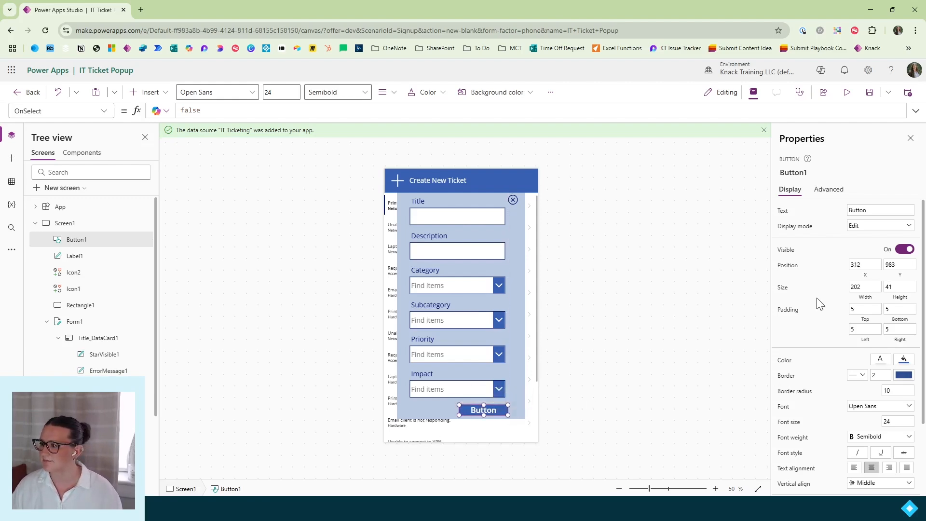
# Step: Set the new button's font size to 20 and its text to Submit
pyautogui.click(891, 421)
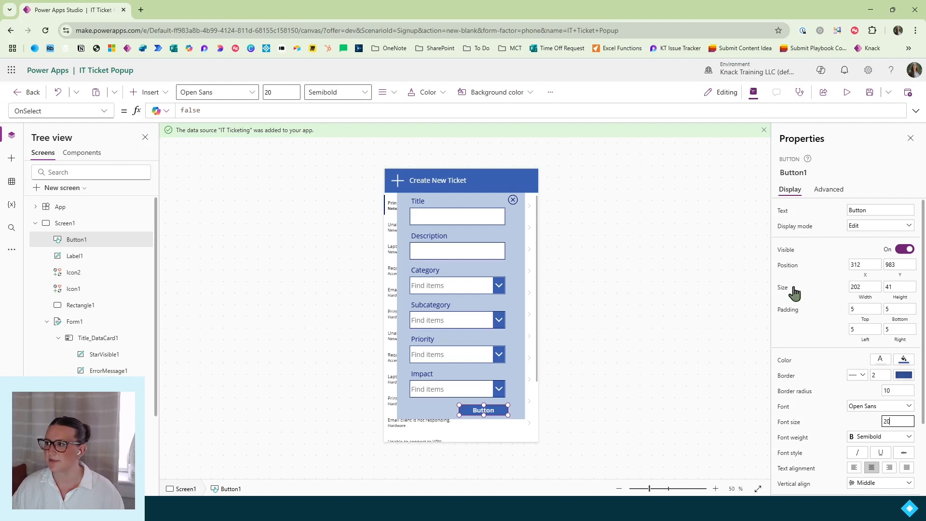
pyautogui.doubleClick(860, 211)
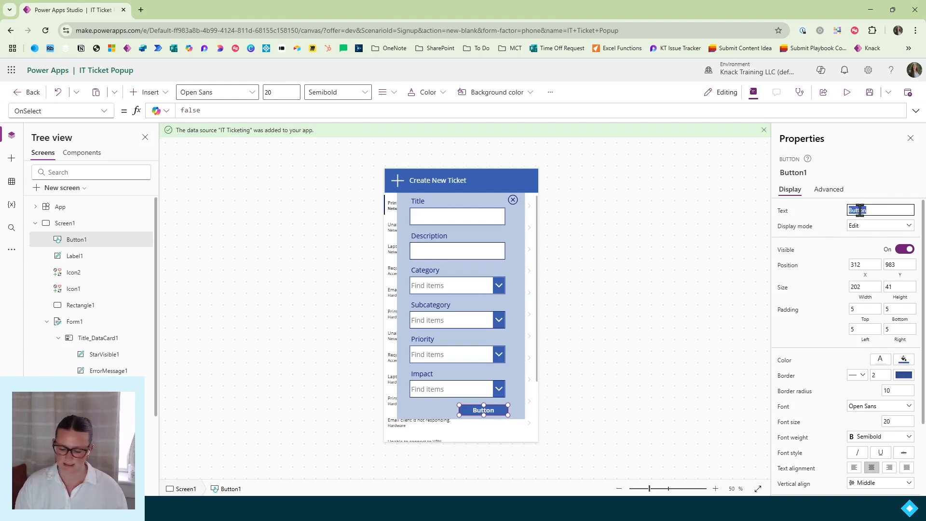
pyautogui.write('Submit')
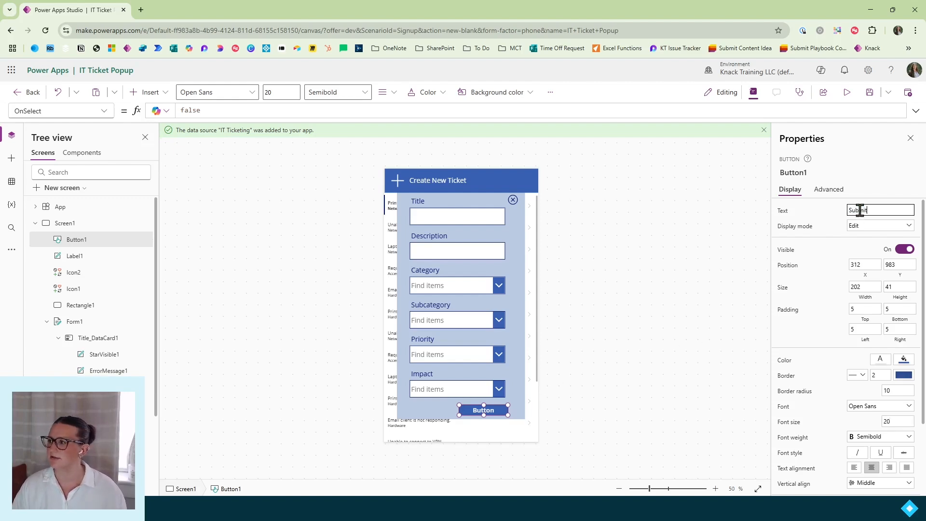
pyautogui.click(833, 217)
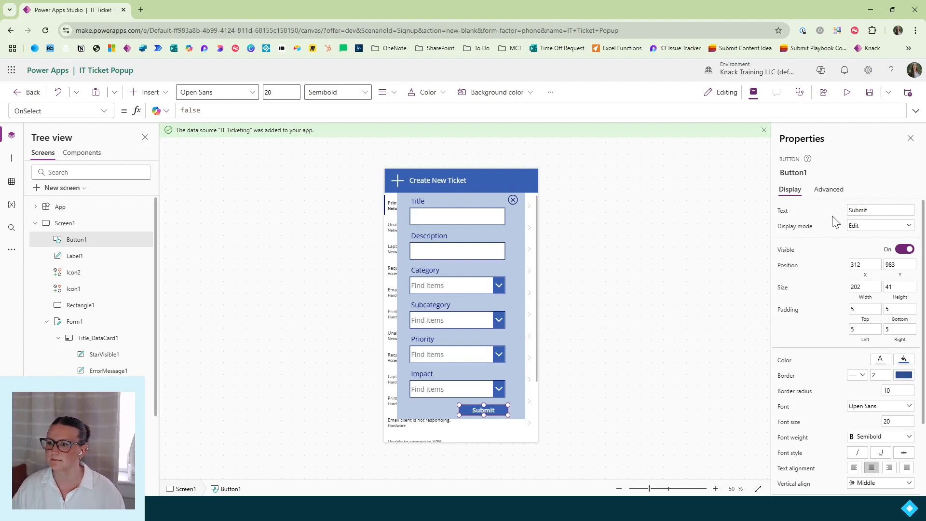
# Step: Set the Submit button's OnSelect formula to SubmitForm(Form1)
pyautogui.moveTo(505, 411)
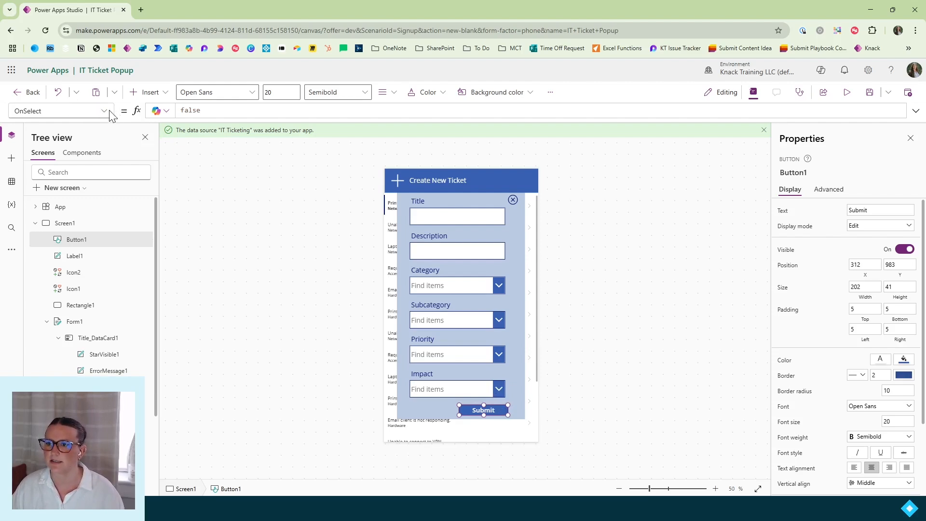
pyautogui.doubleClick(192, 110)
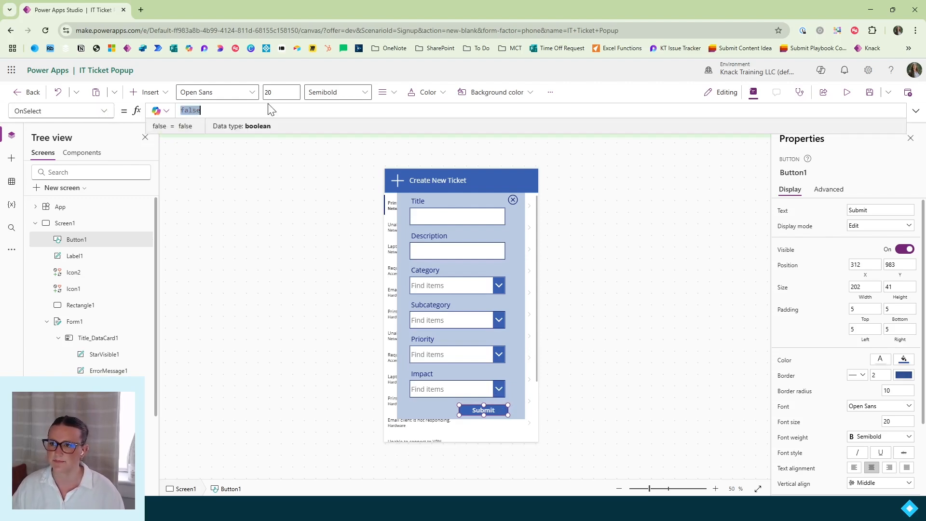
pyautogui.press('BackSpace')
pyautogui.write('Submit')
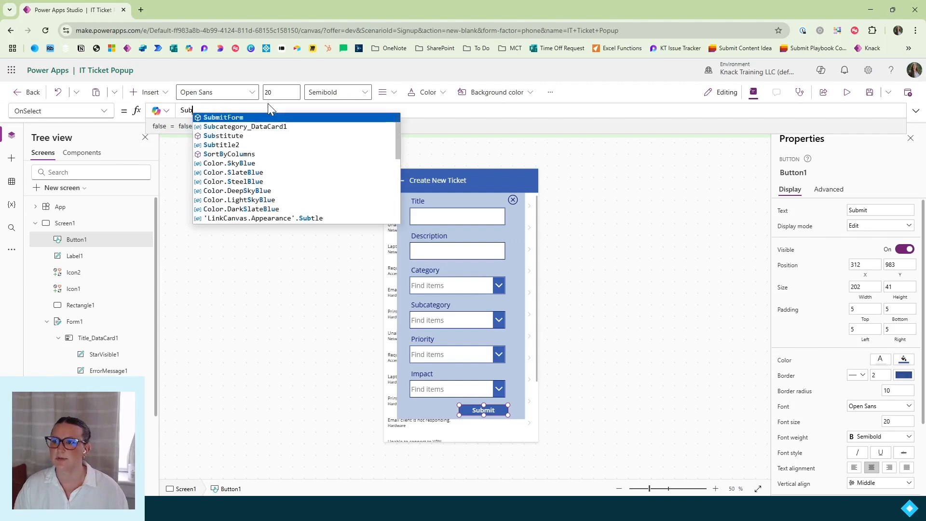
pyautogui.click(244, 118)
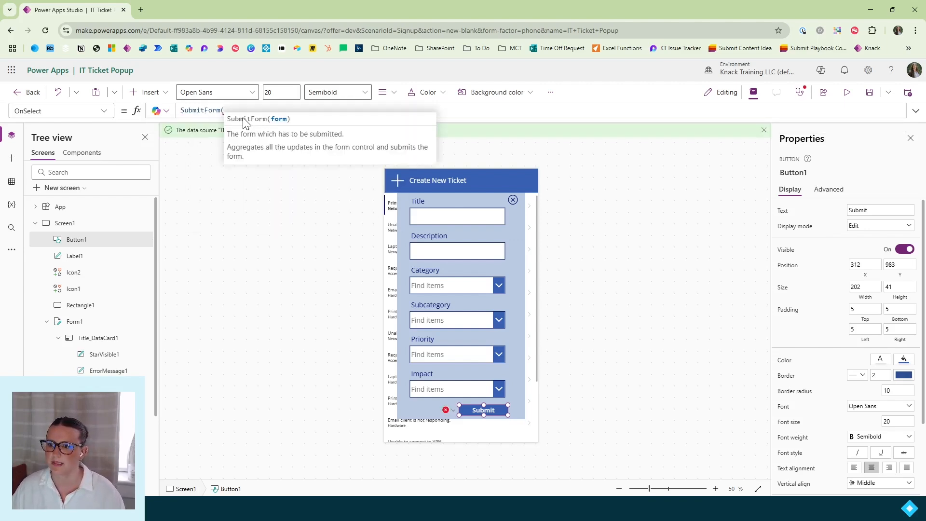
pyautogui.write('form')
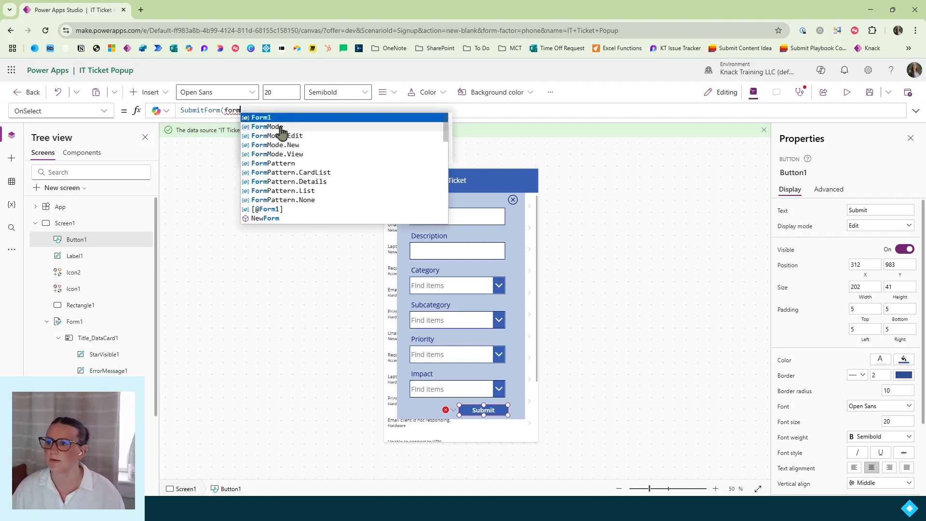
pyautogui.click(269, 120)
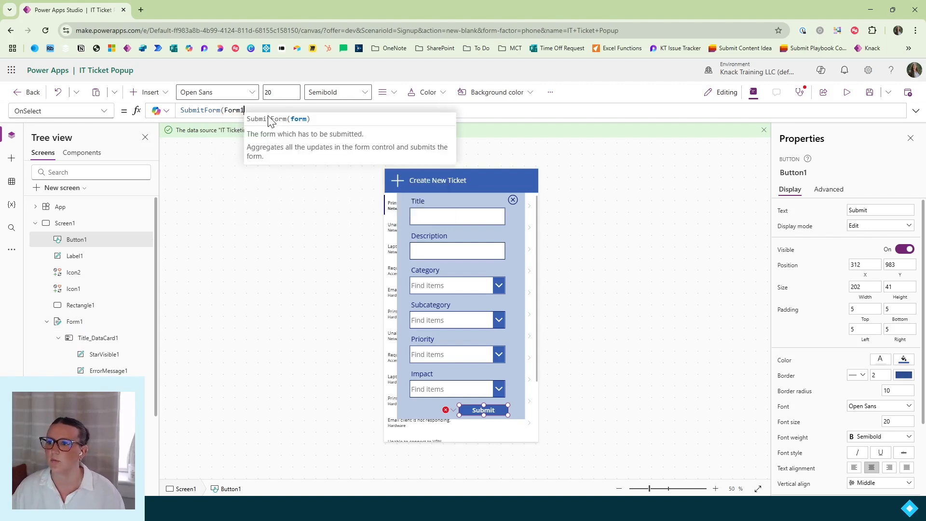
pyautogui.write(')')
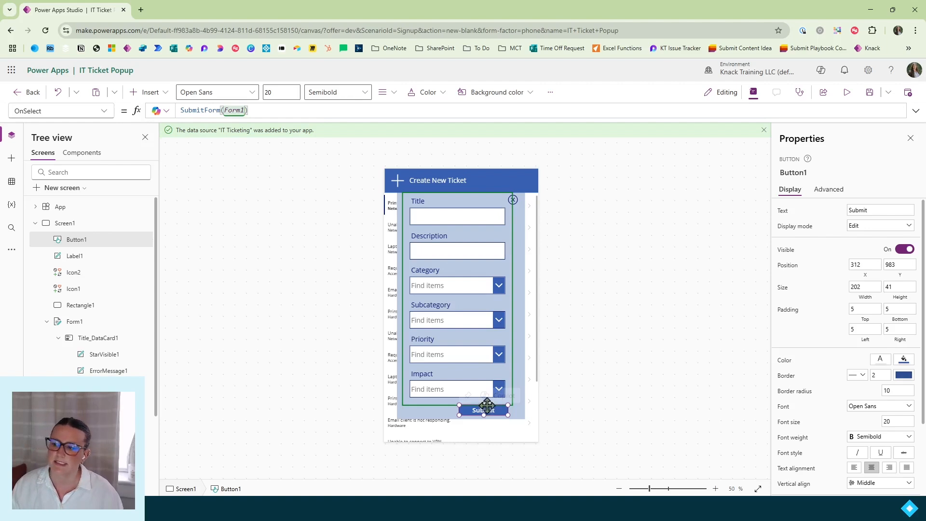
# Step: Set the Submit button's Visible property to NewTicketPopup
pyautogui.moveTo(488, 408)
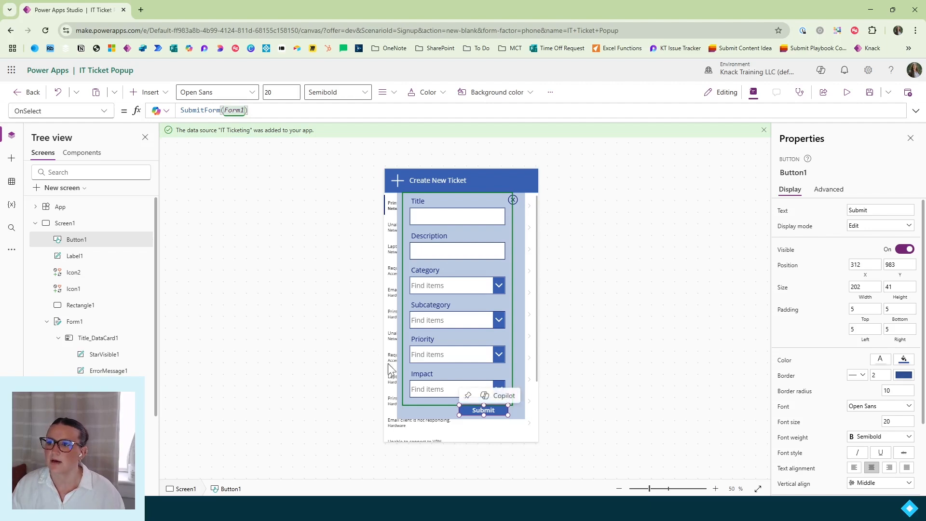
pyautogui.click(101, 112)
pyautogui.scroll(-7, 72, 289)
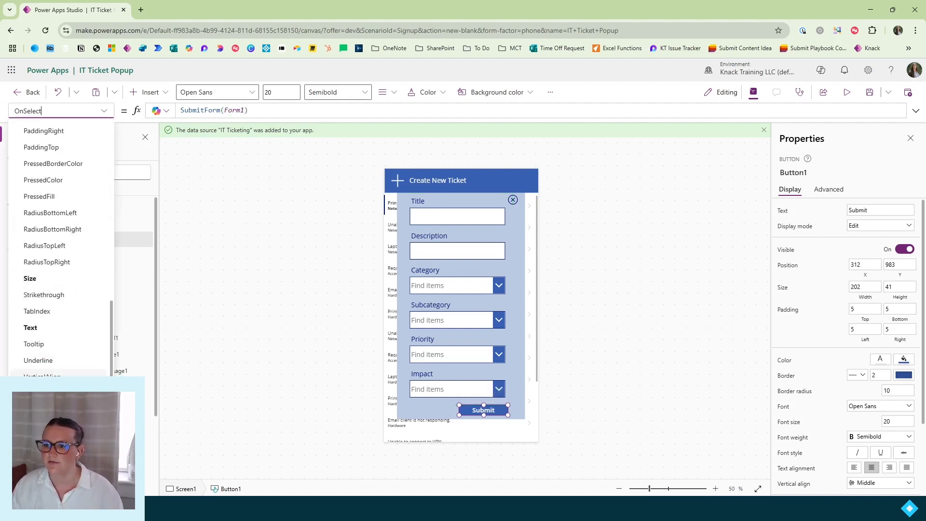
pyautogui.click(60, 393)
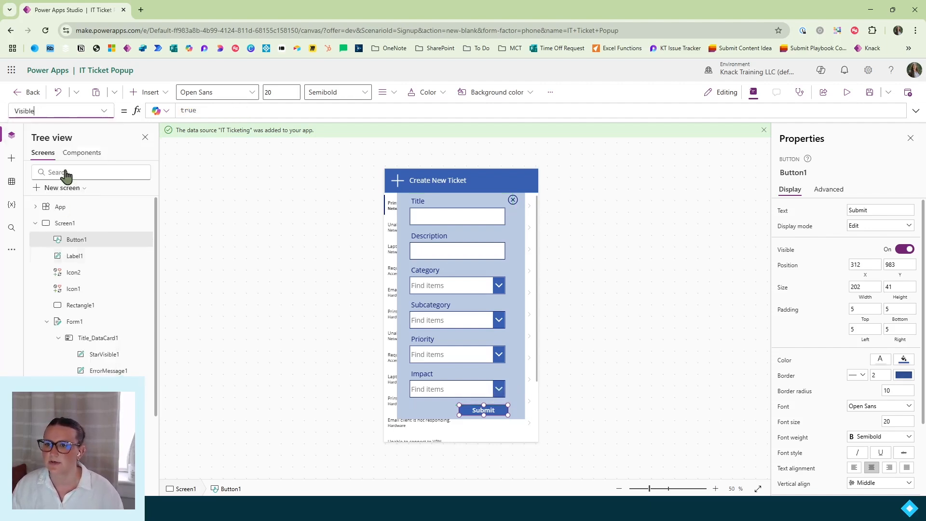
pyautogui.doubleClick(188, 110)
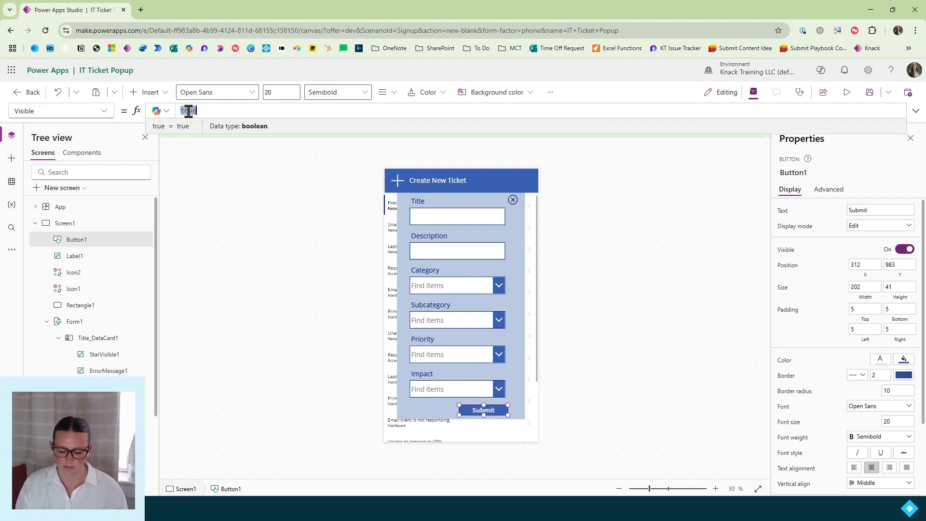
pyautogui.write('New')
pyautogui.press('Tab')
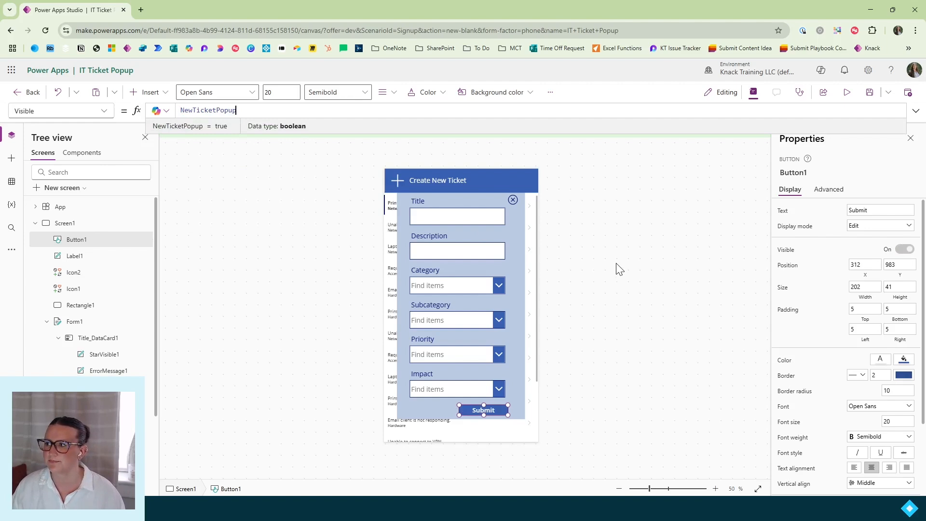
# Step: Preview the app and test closing and reopening the popup with its Submit button, browsing the ticket gallery in between
pyautogui.click(846, 96)
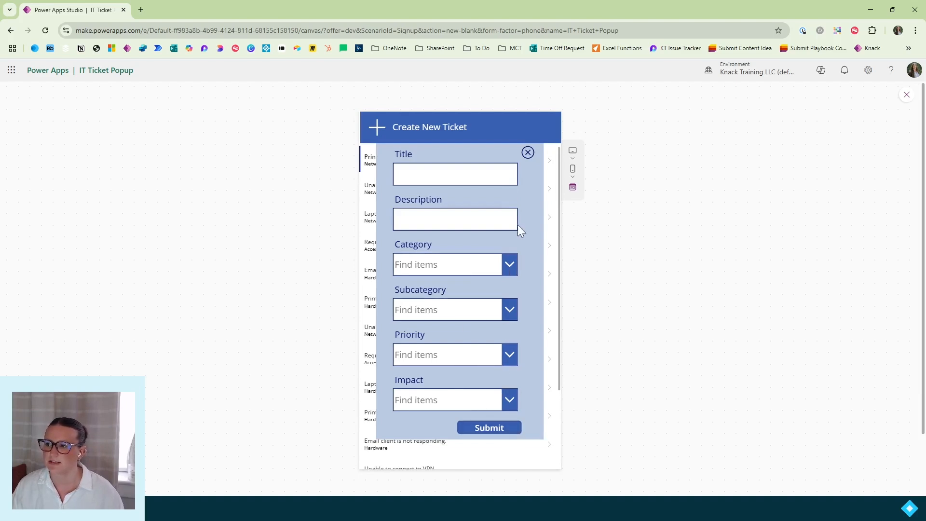
pyautogui.click(528, 153)
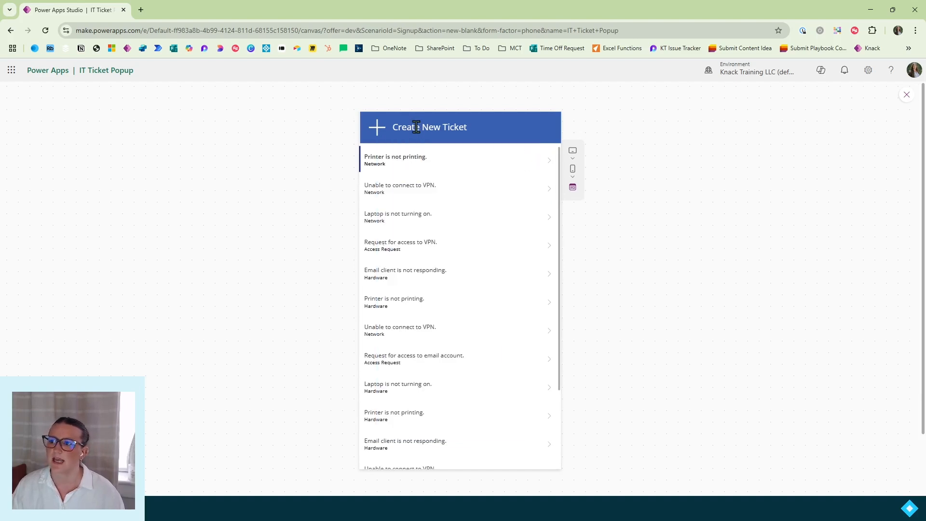
pyautogui.scroll(-3, 458, 401)
pyautogui.scroll(3, 457, 400)
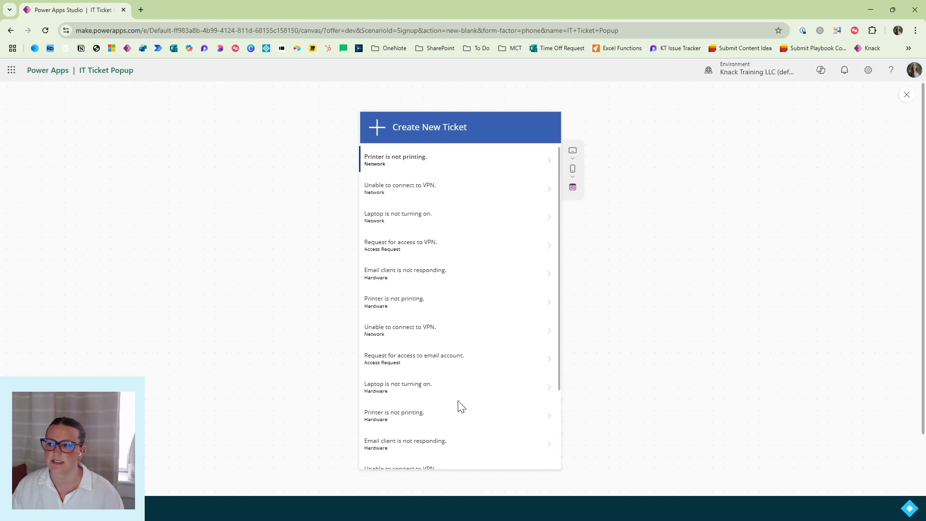
pyautogui.click(380, 132)
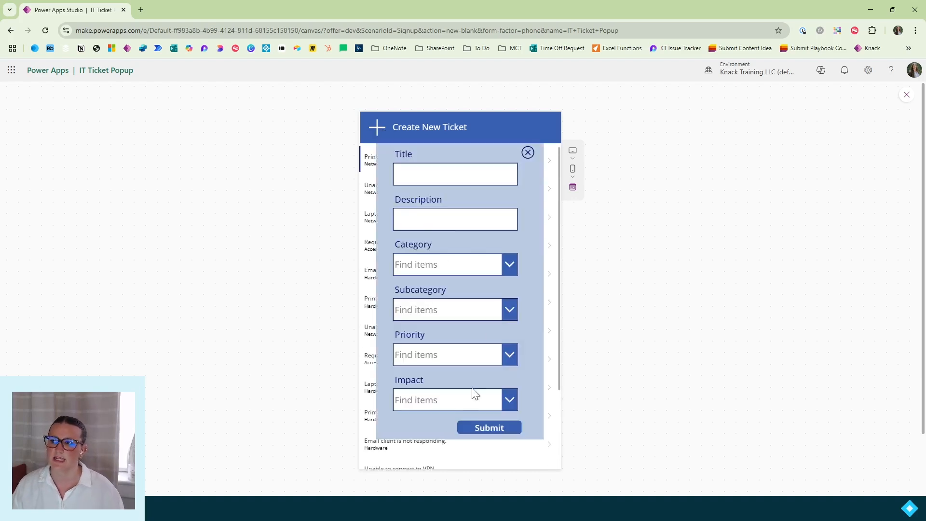
pyautogui.click(528, 153)
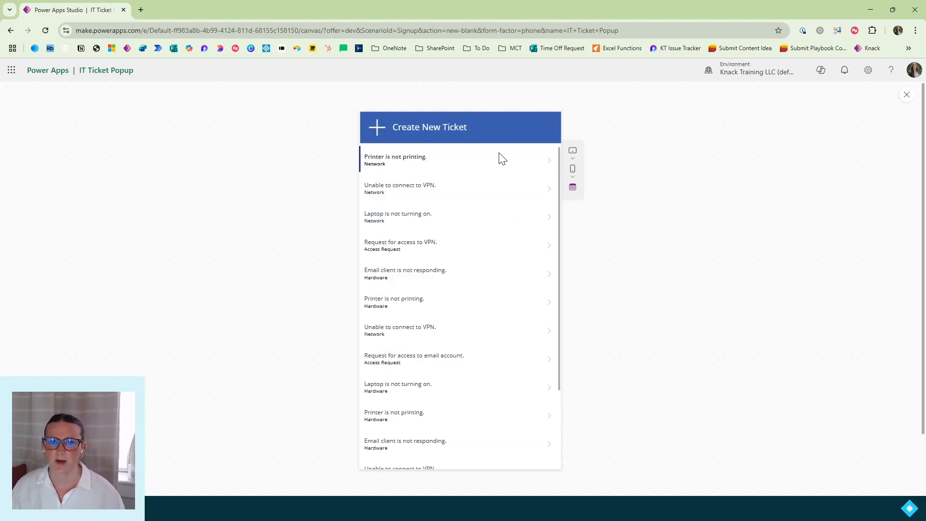